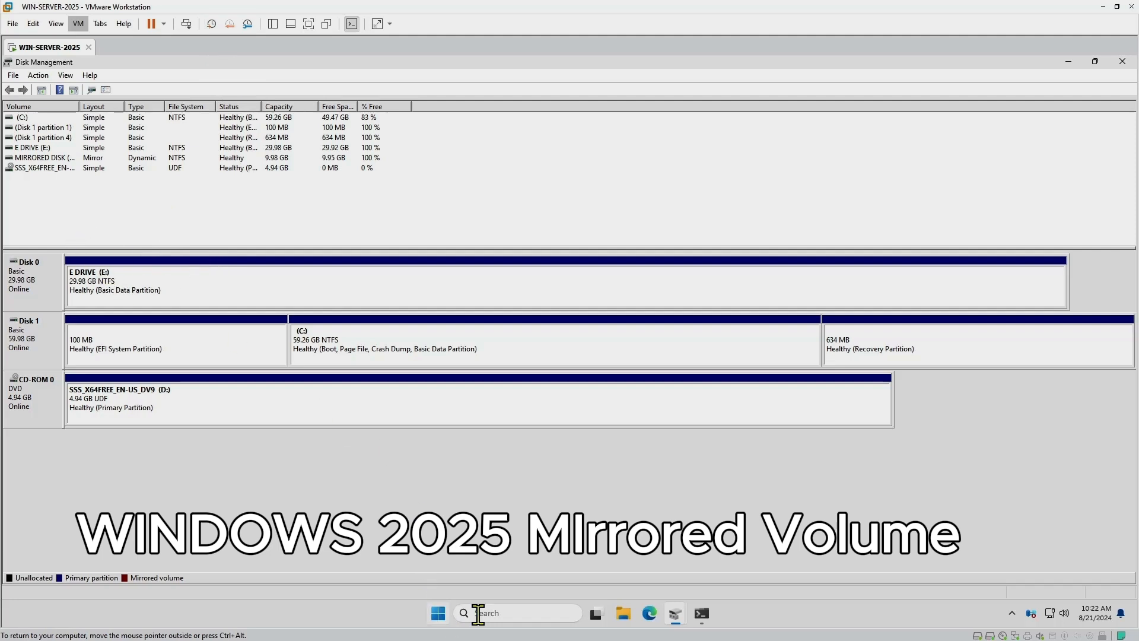
Check the existing drives under This PC in File Explorer, then minimize the window to return to Disk Management
click(619, 613)
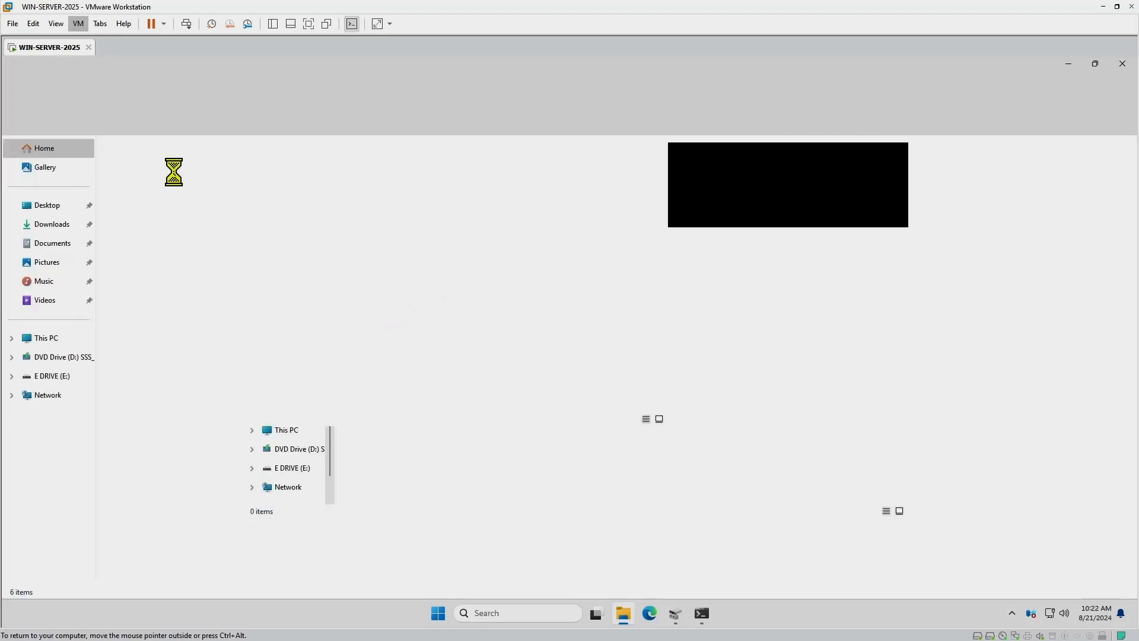
click(44, 343)
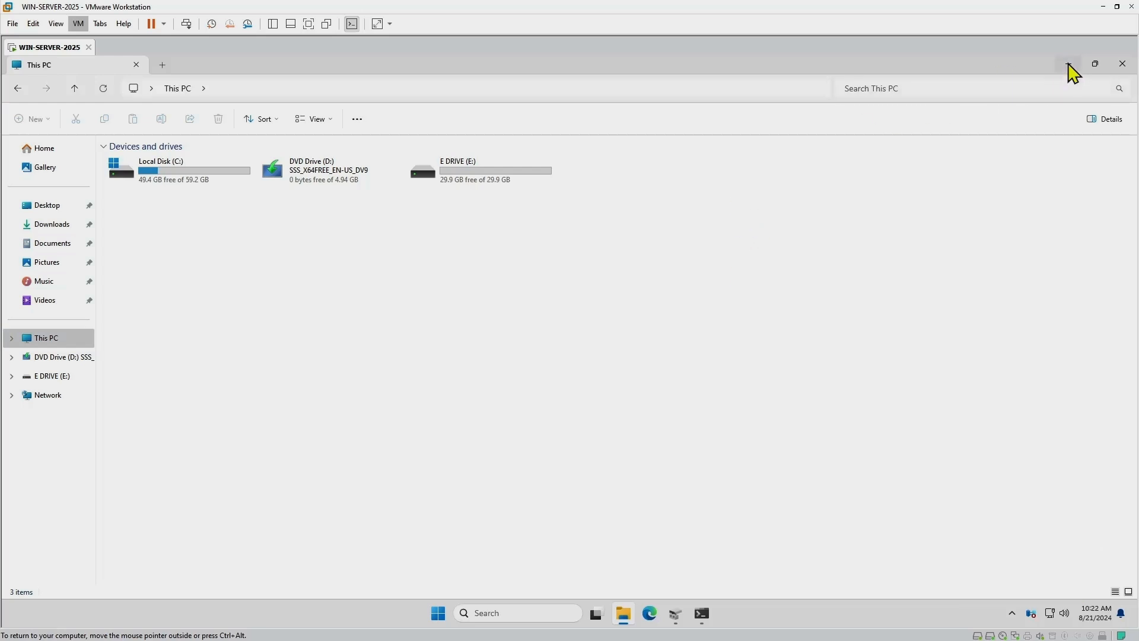
click(1068, 64)
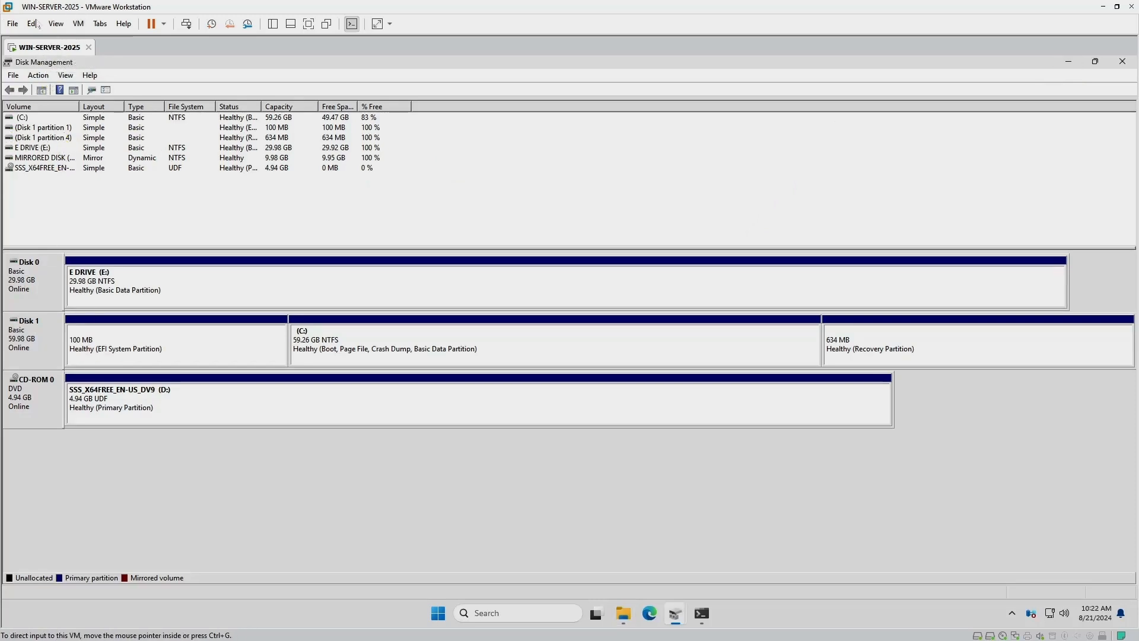
Add a new 10 GB SCSI virtual hard disk to the WIN-SERVER-2025 virtual machine, stored as the single file WIN-SERVER-2025-3.vmdk
right_click(48, 49)
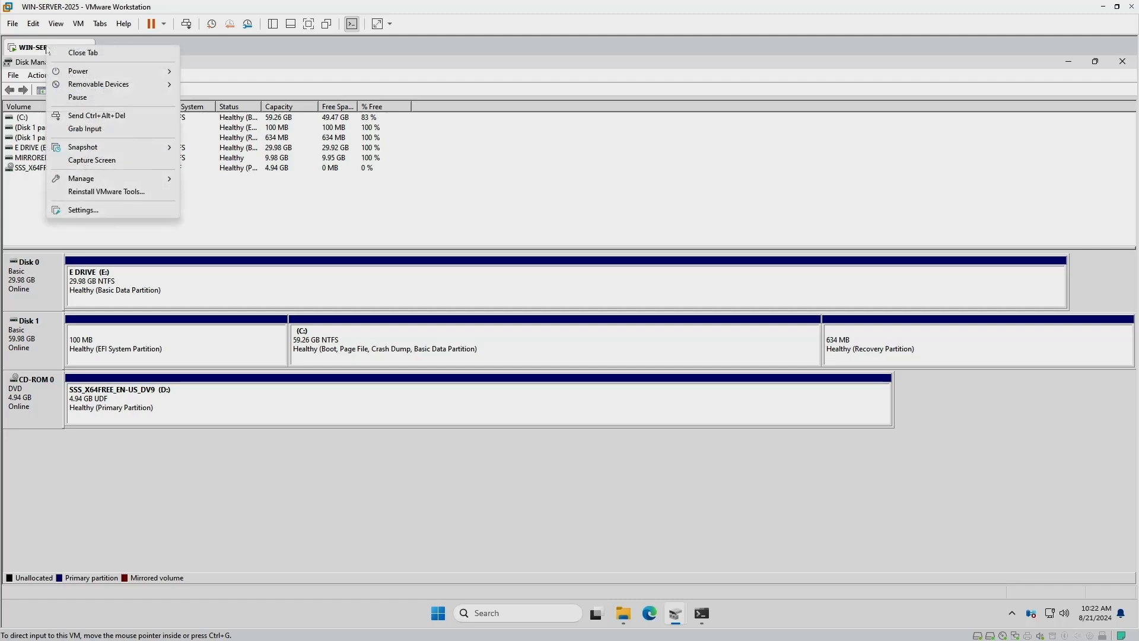
click(107, 211)
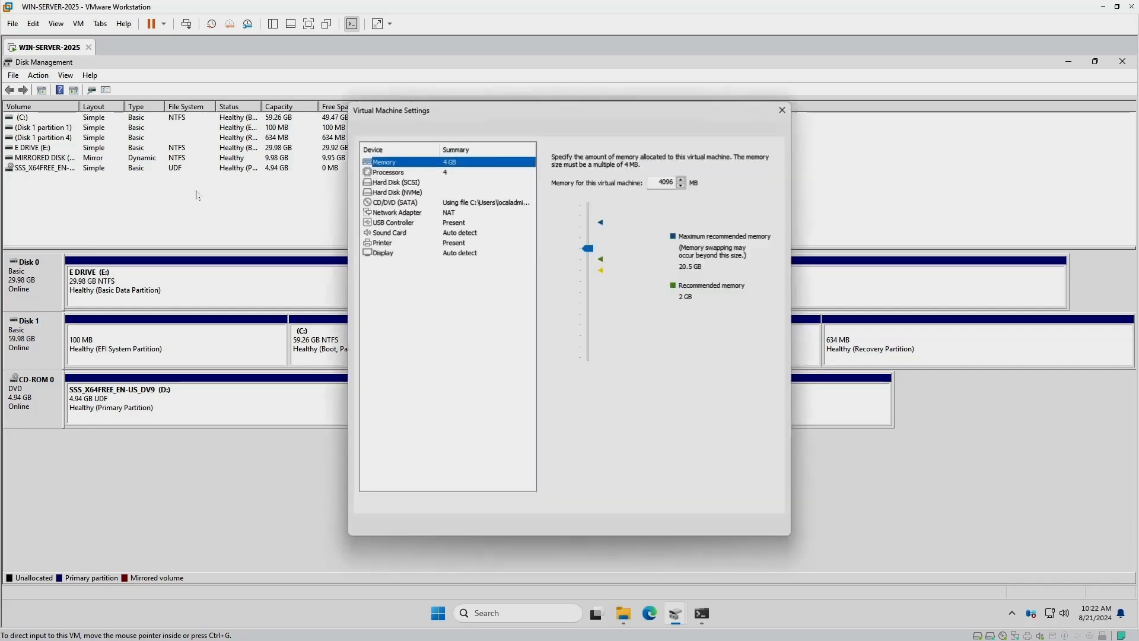
click(392, 182)
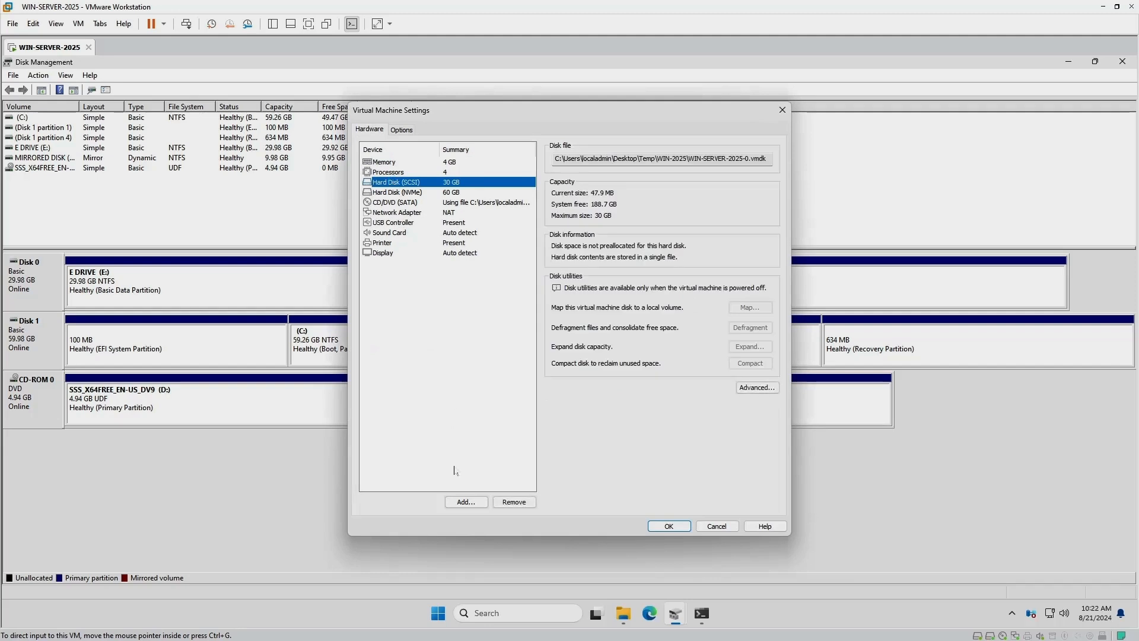
click(466, 502)
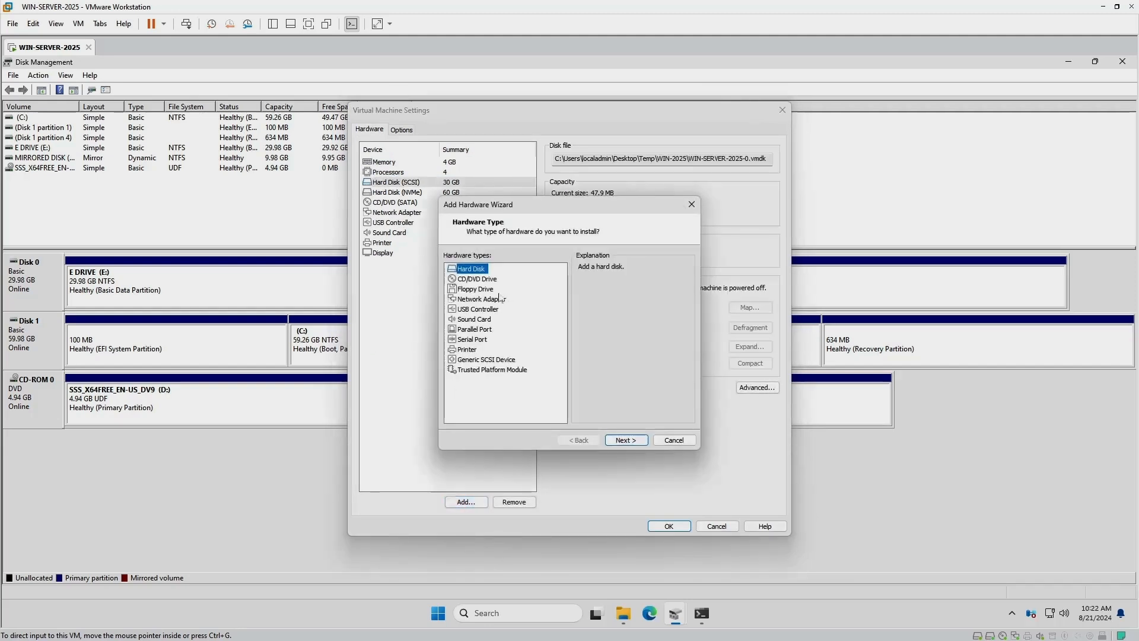
click(626, 440)
click(643, 439)
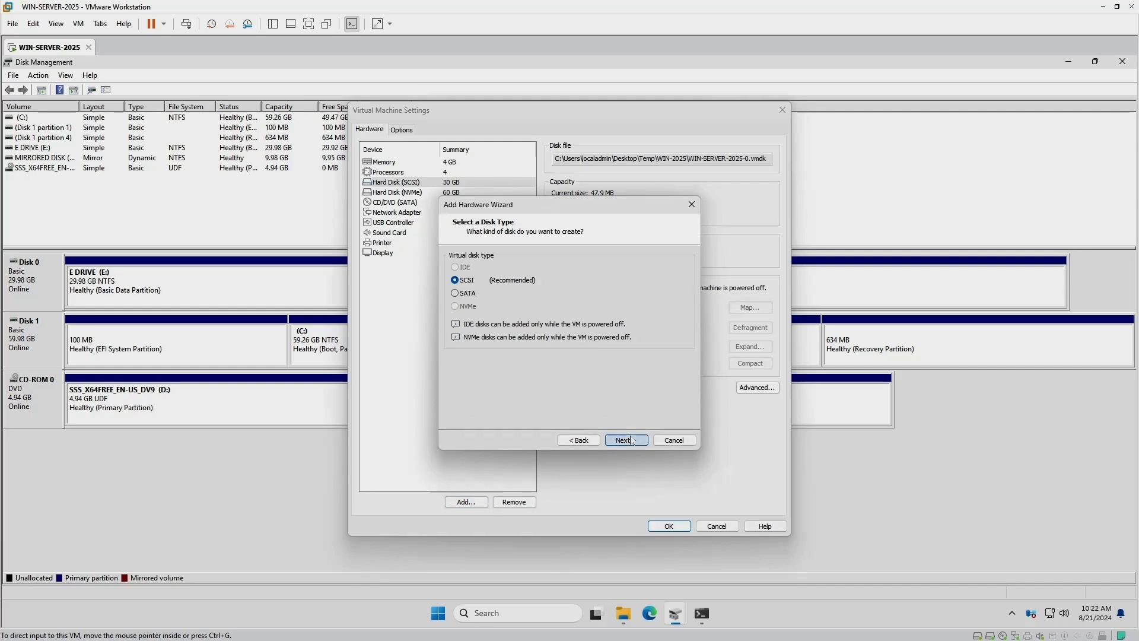
click(626, 440)
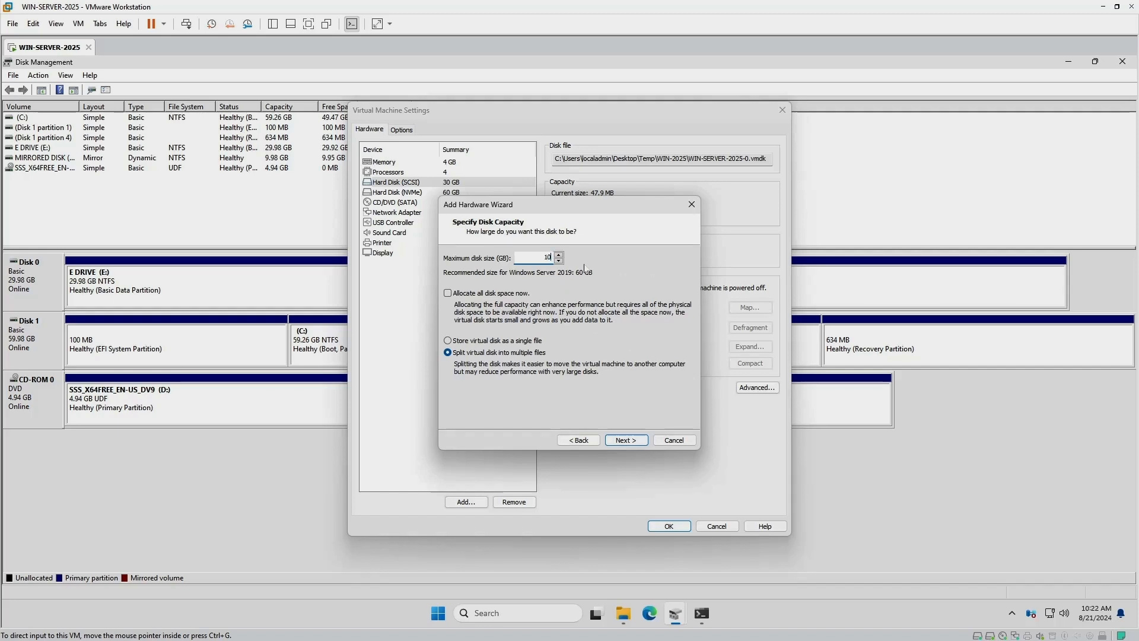
click(503, 342)
click(626, 440)
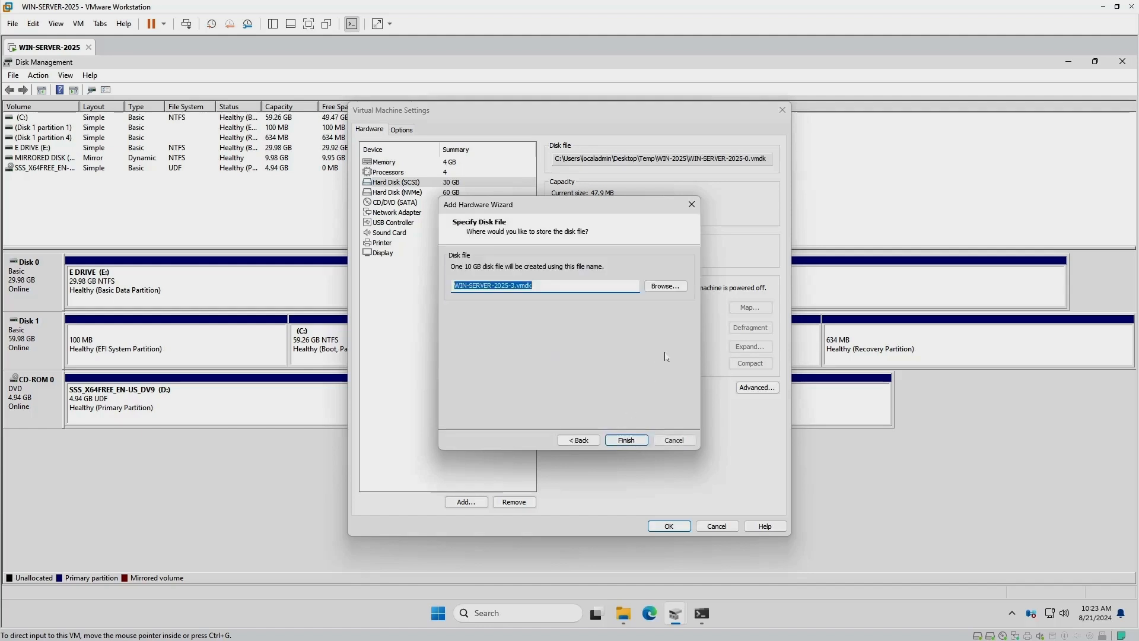
click(626, 439)
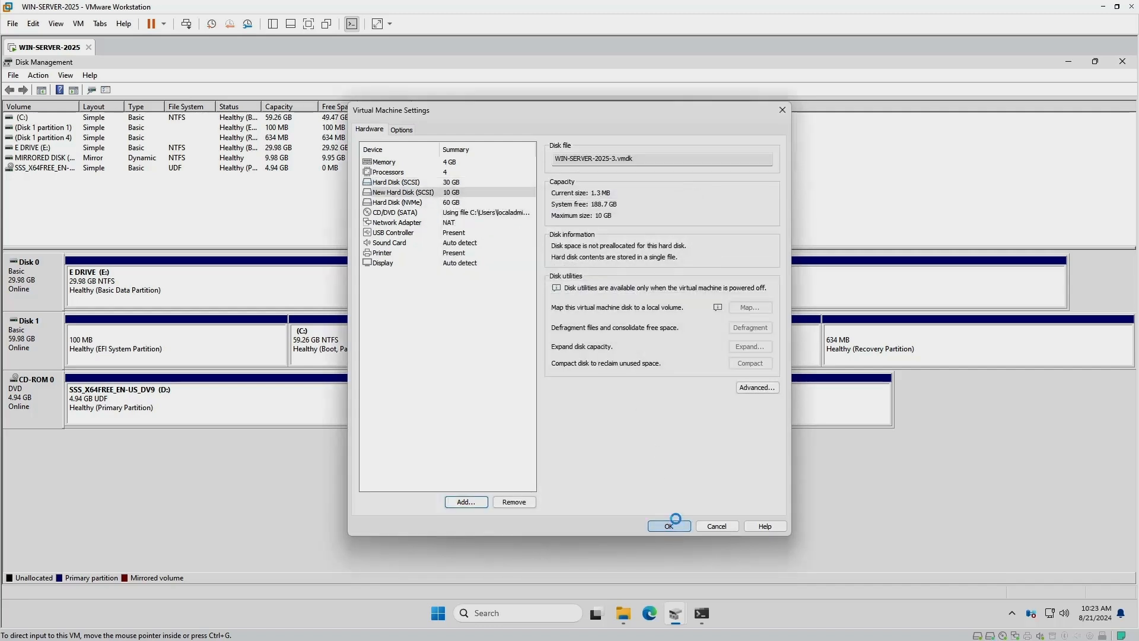
click(669, 526)
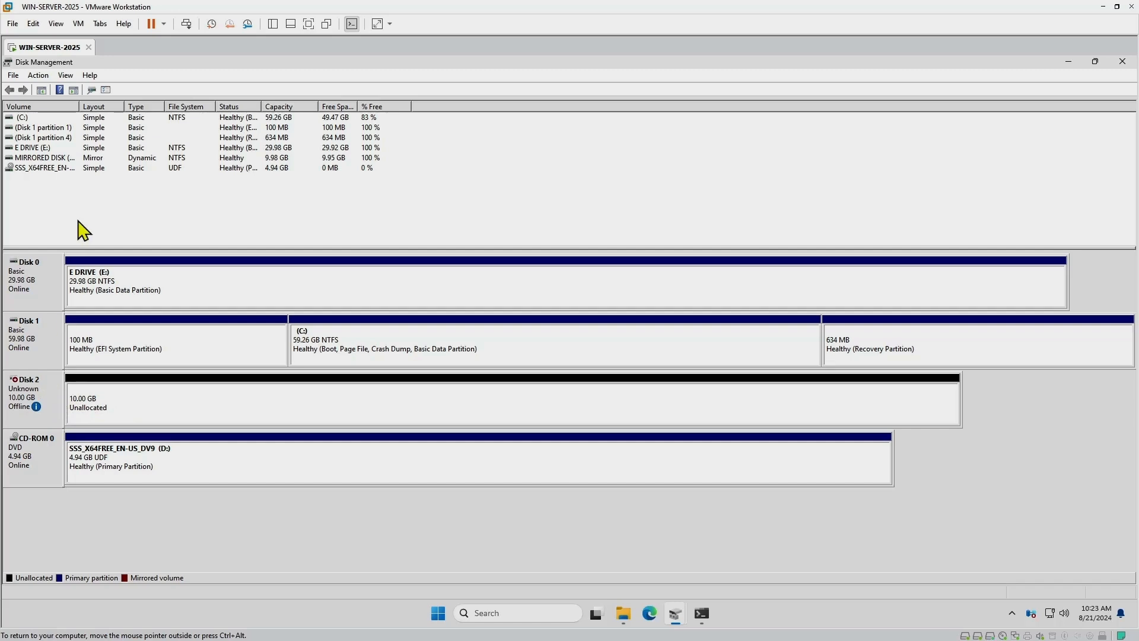
Rescan the disks in Disk Management
click(39, 76)
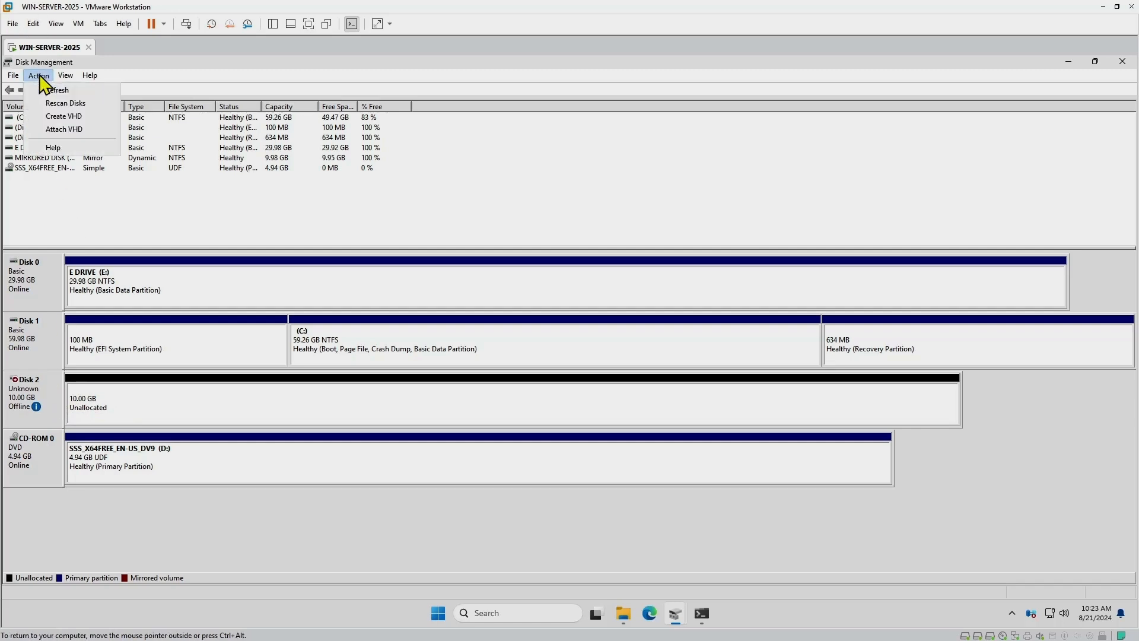
click(55, 104)
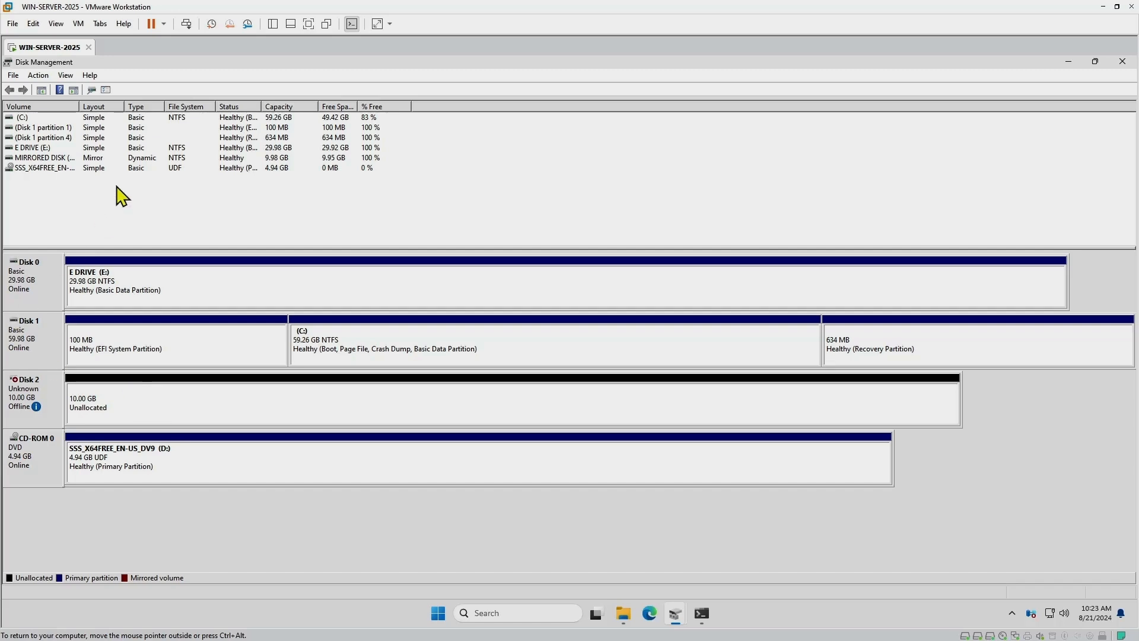
click(38, 75)
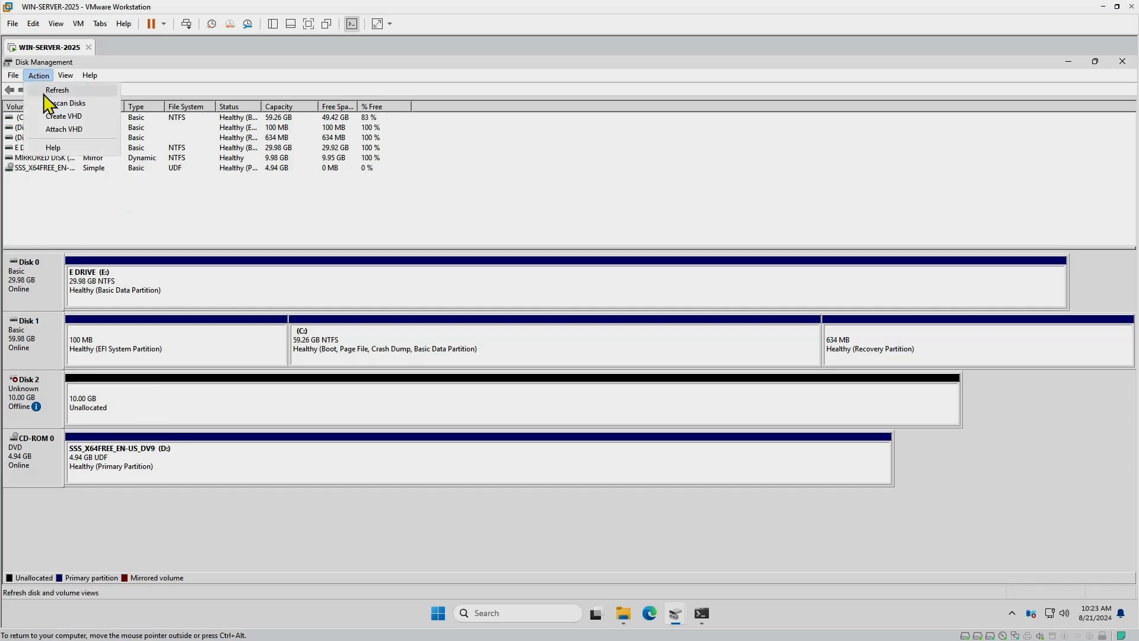
click(97, 208)
Add another new 10 GB virtual hard disk to the WIN-SERVER-2025 virtual machine, stored as the single file WIN-SERVER-2025-4.vmdk
right_click(53, 43)
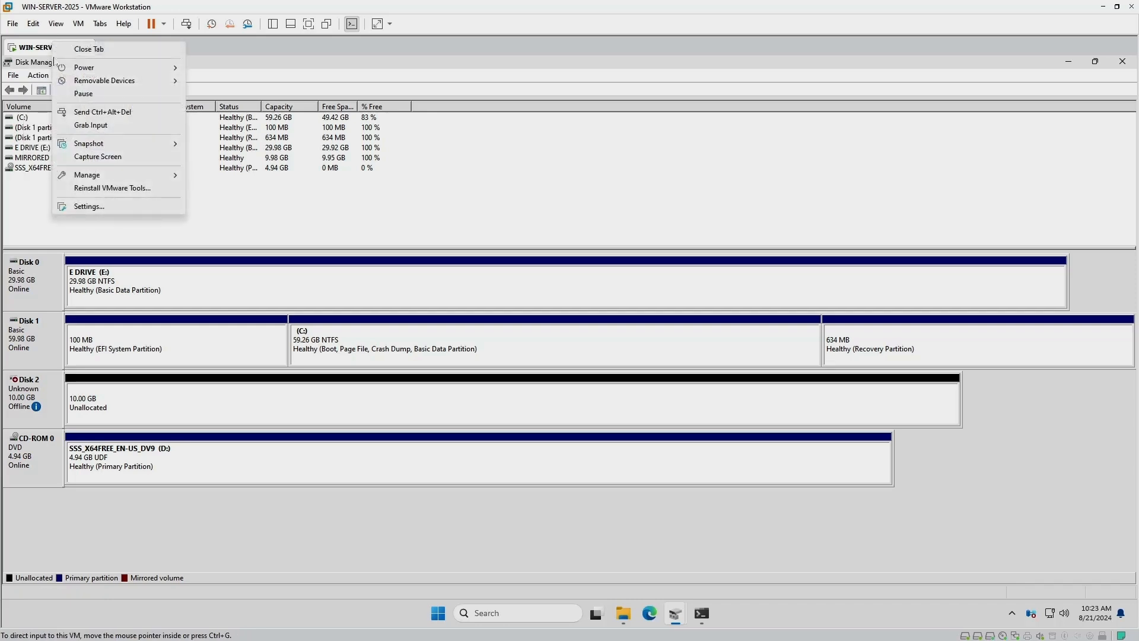
click(93, 211)
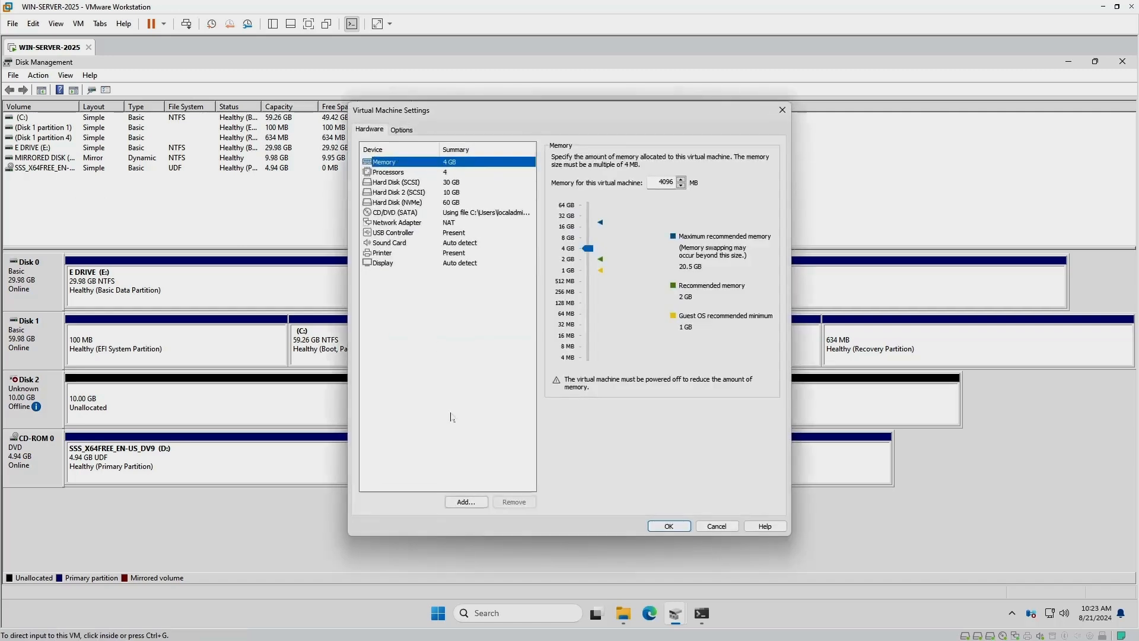
click(465, 502)
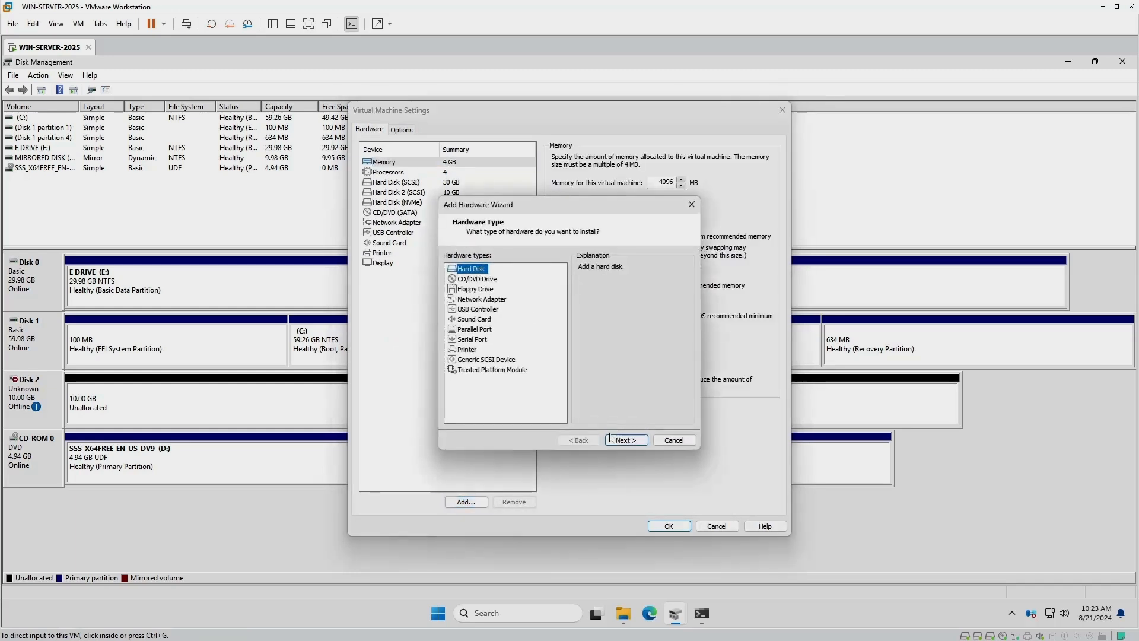
click(611, 440)
click(626, 440)
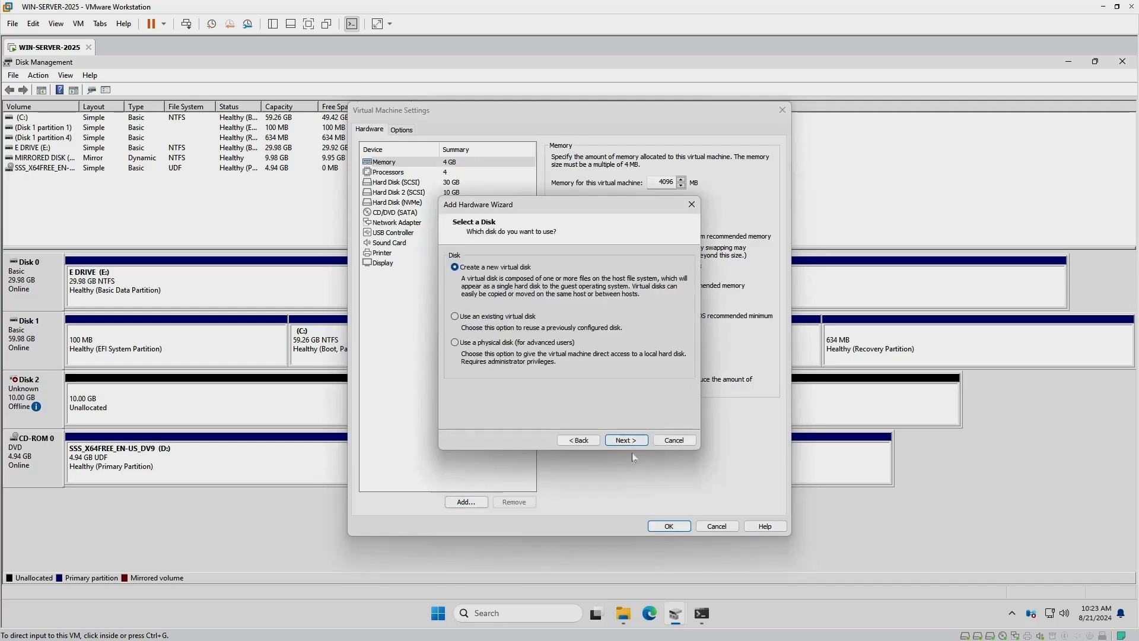
click(628, 441)
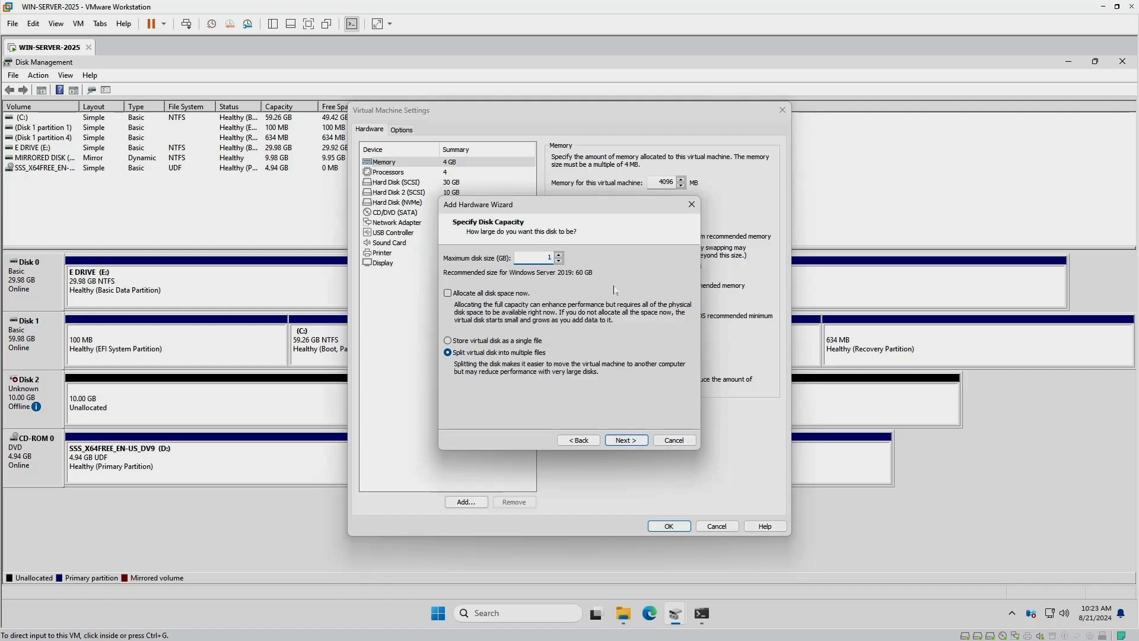
click(482, 342)
click(626, 438)
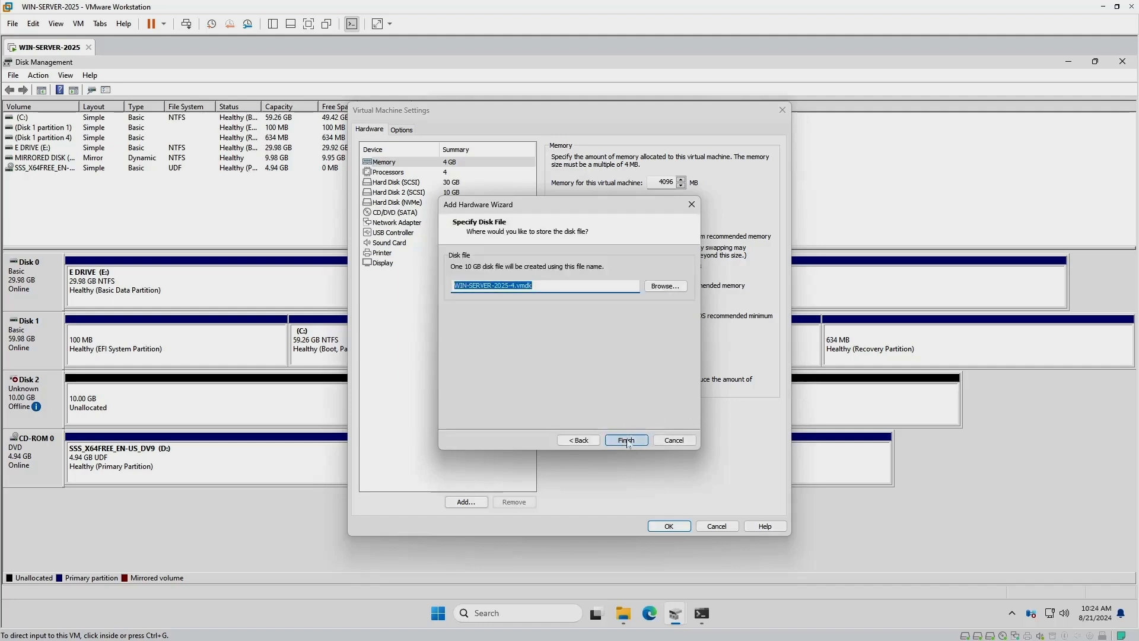
click(628, 440)
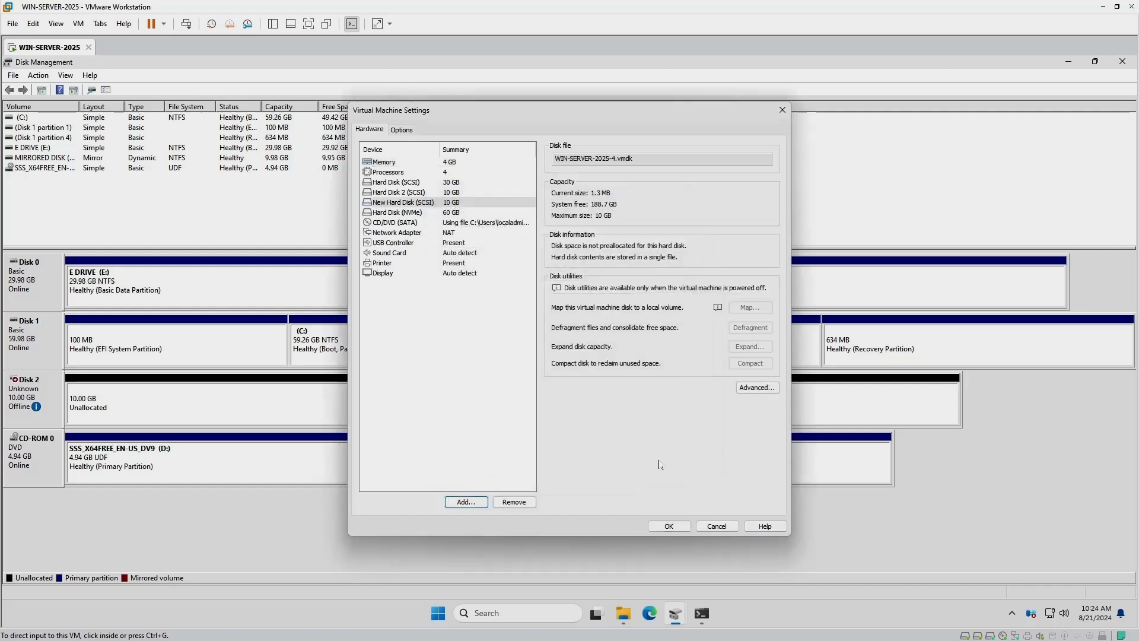
click(670, 526)
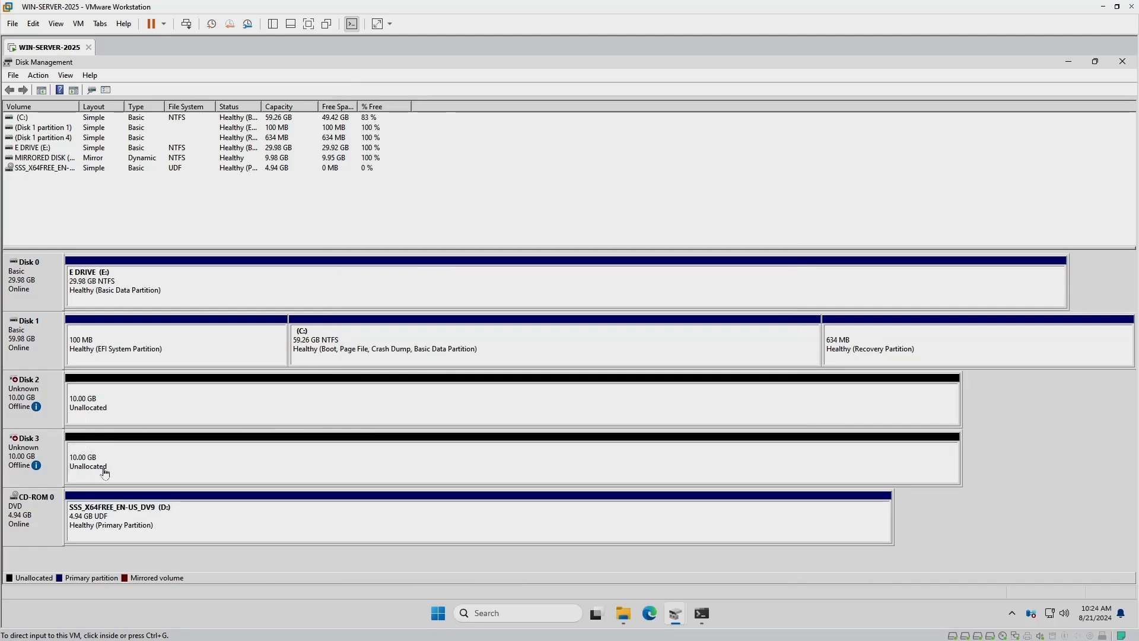
Rescan the disks in Disk Management and bring Disk 2 and Disk 3 online
click(39, 77)
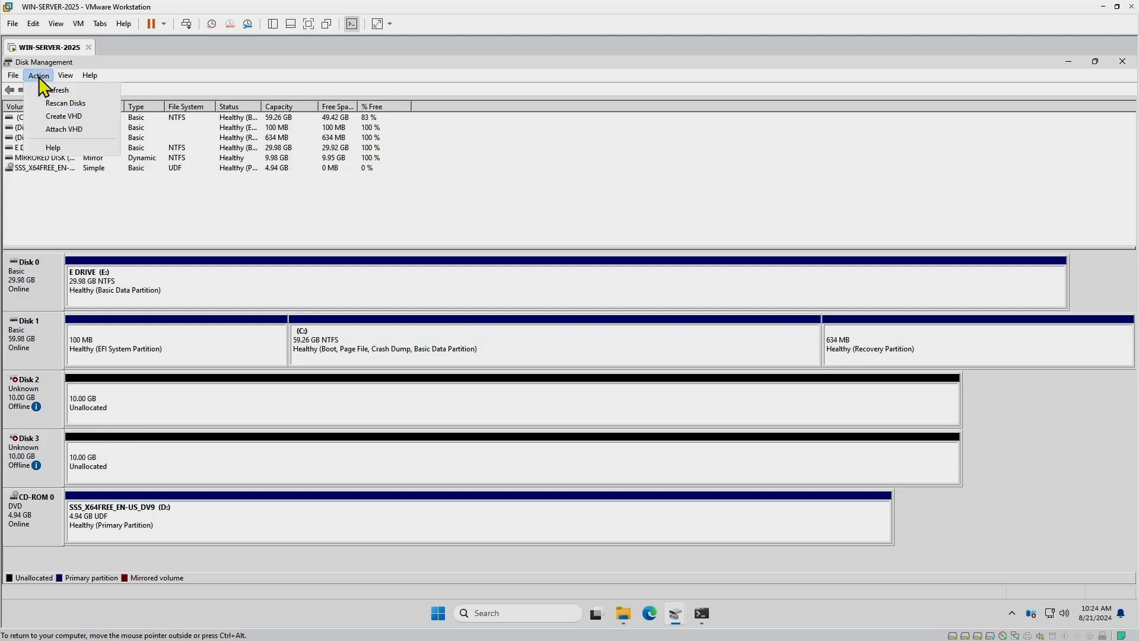
click(66, 104)
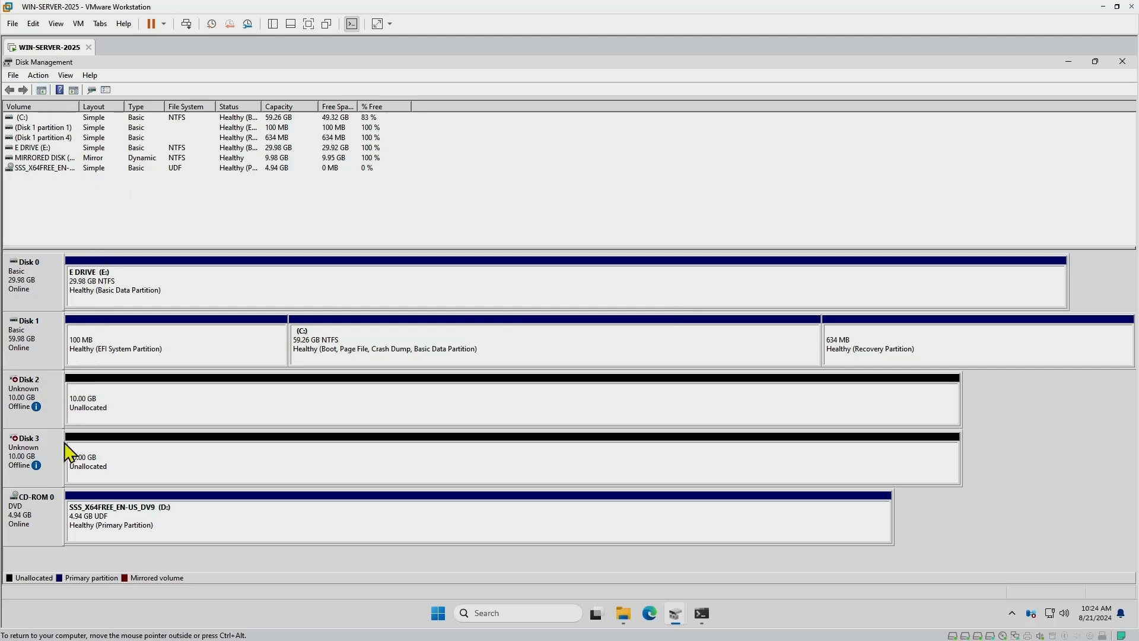
right_click(42, 392)
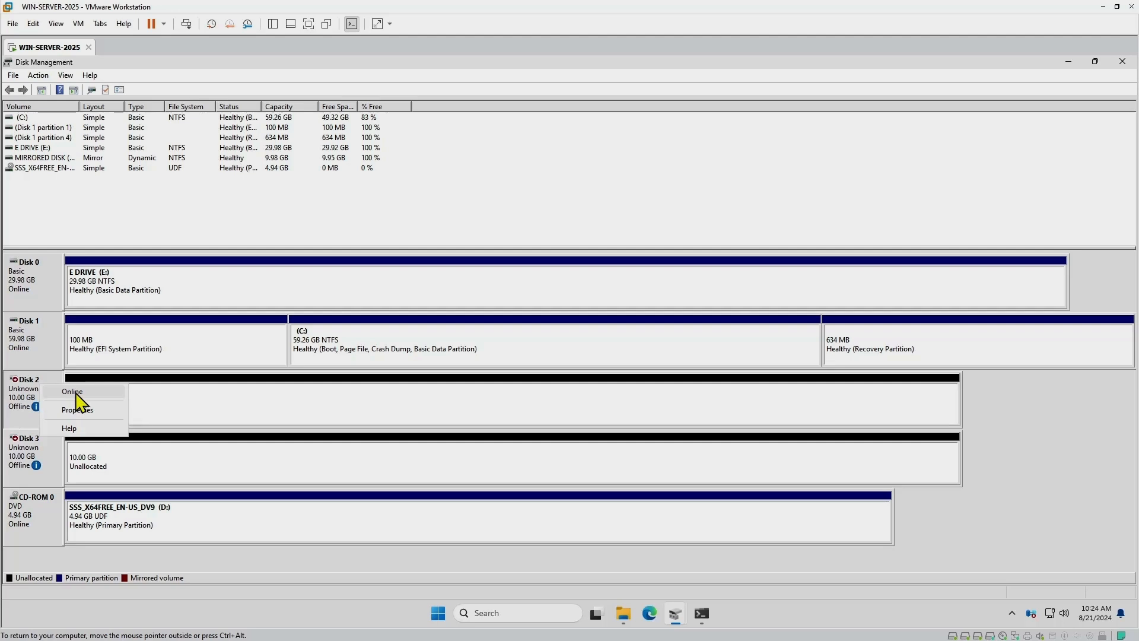
click(76, 393)
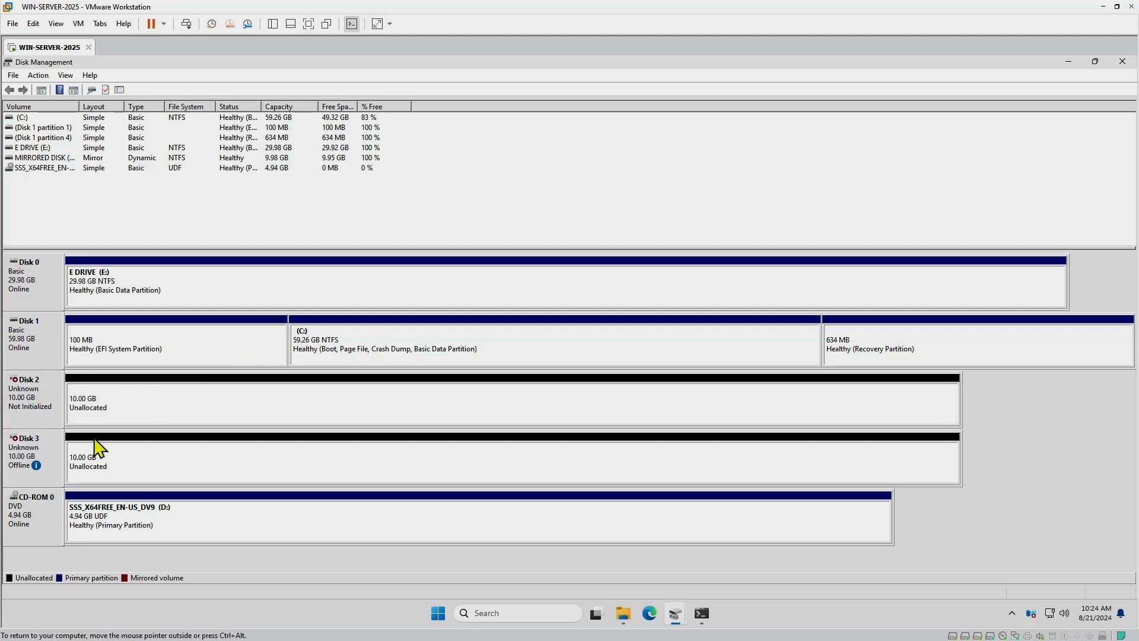
right_click(51, 452)
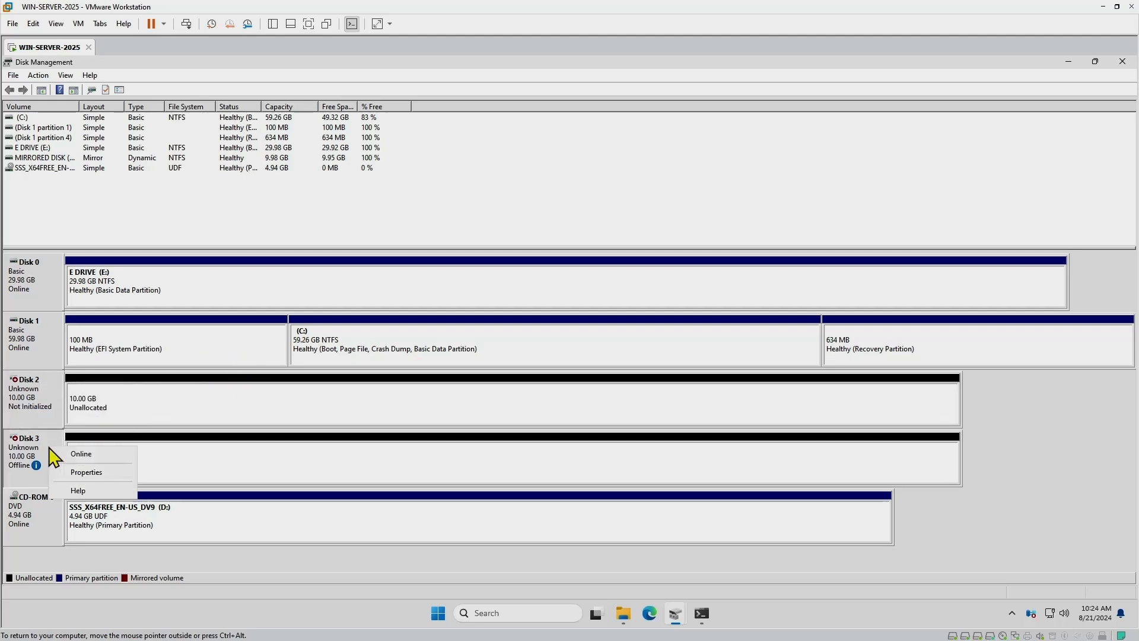
click(96, 455)
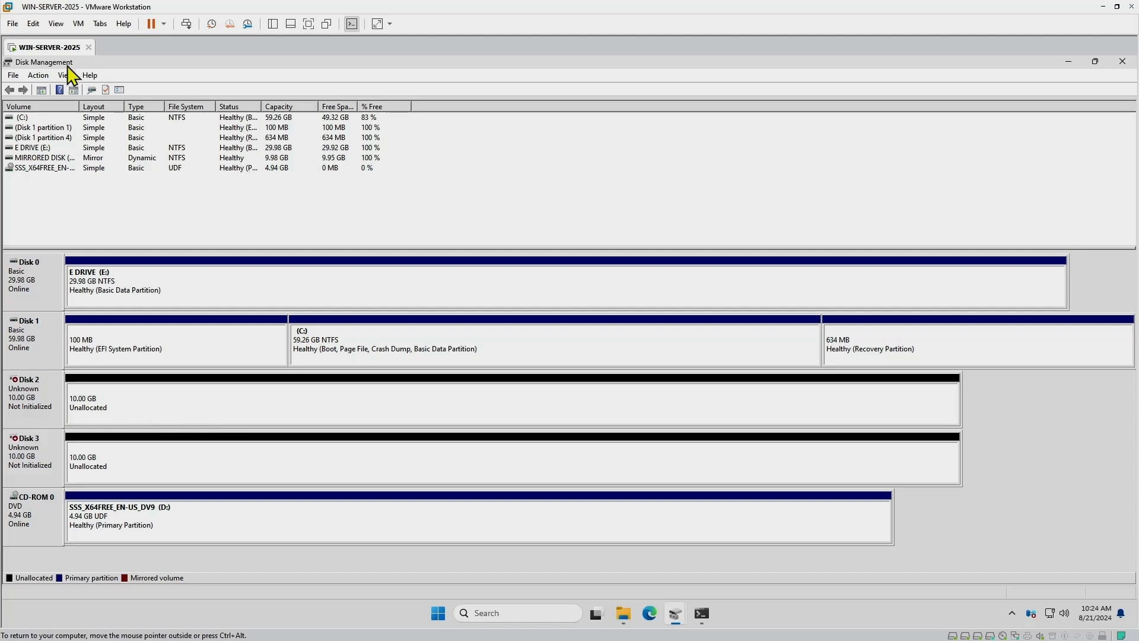
Rescan the disks and initialize both Disk 2 and Disk 3 with the GPT (GUID Partition Table) partition style
click(36, 75)
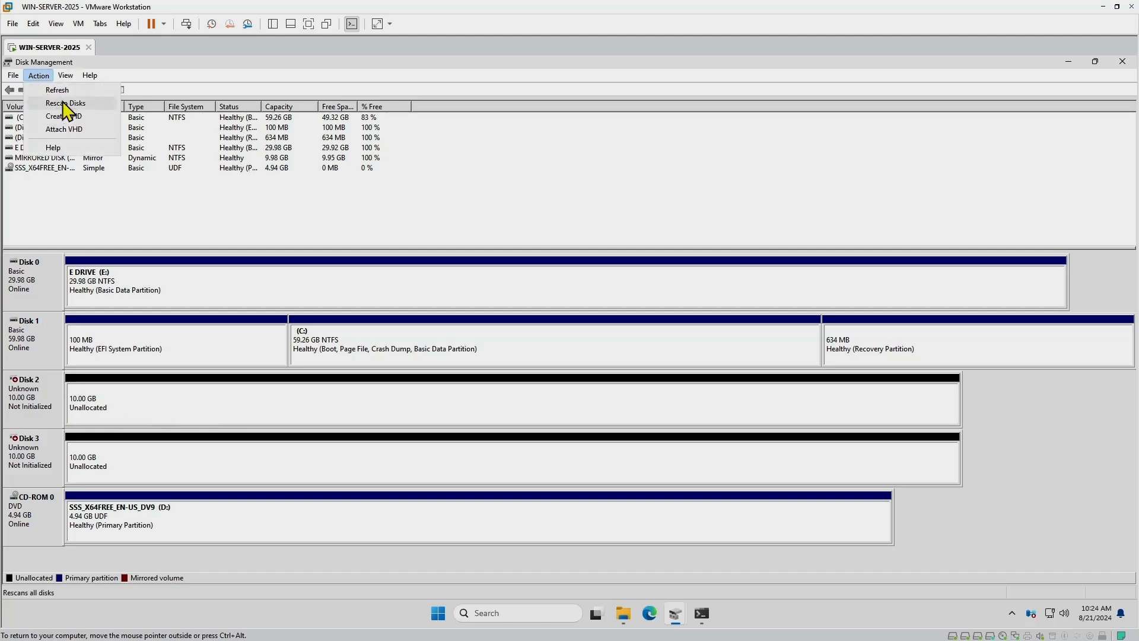
click(63, 102)
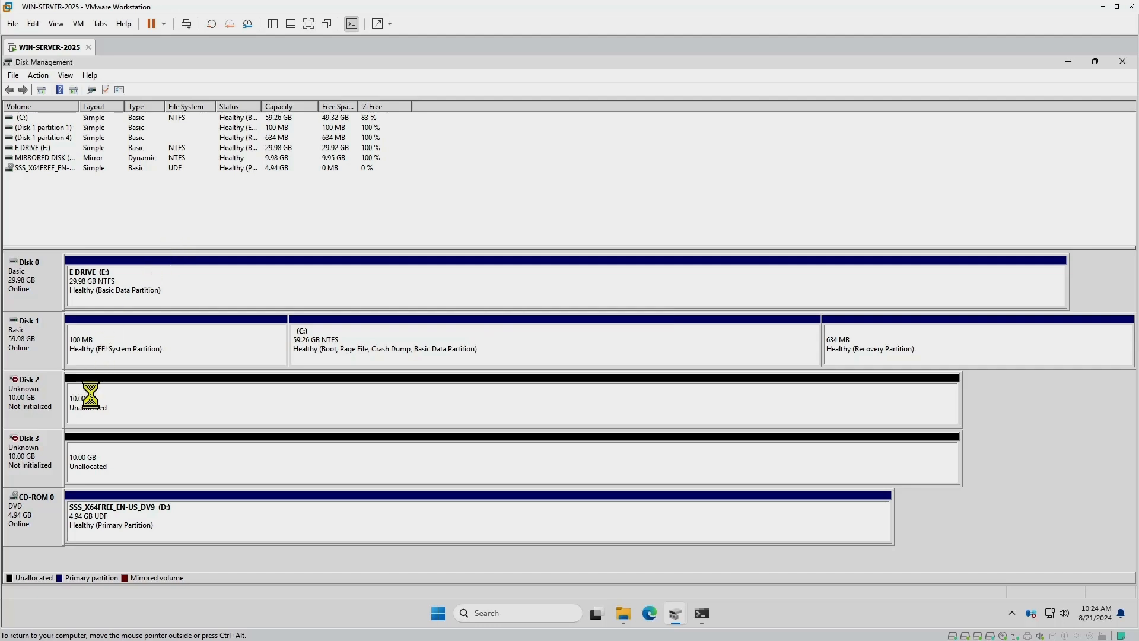
right_click(40, 398)
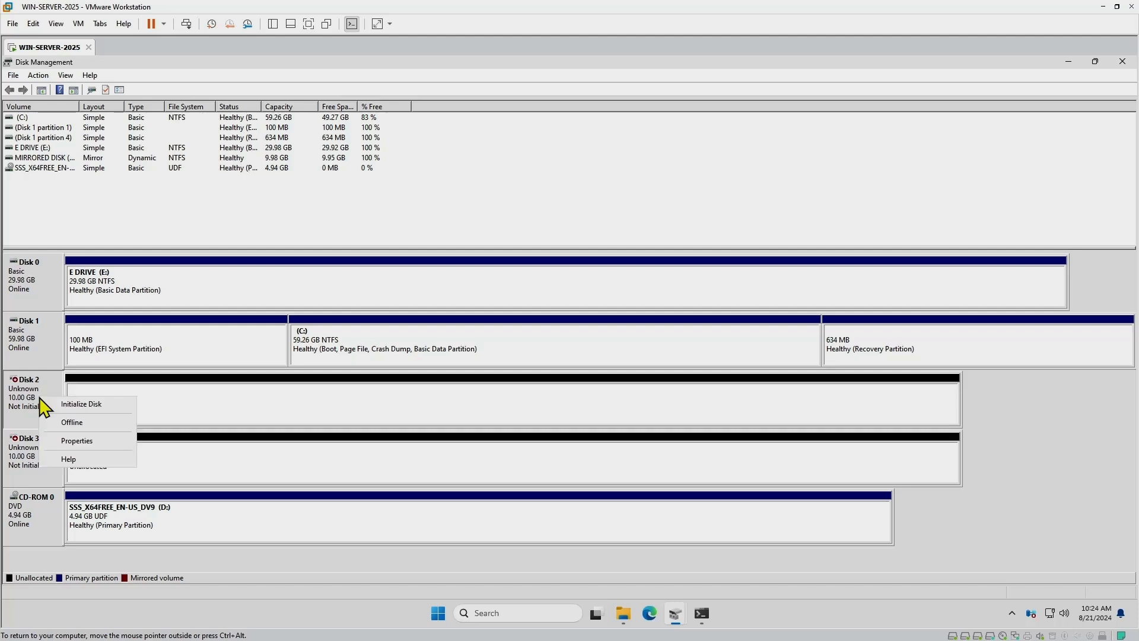
click(91, 407)
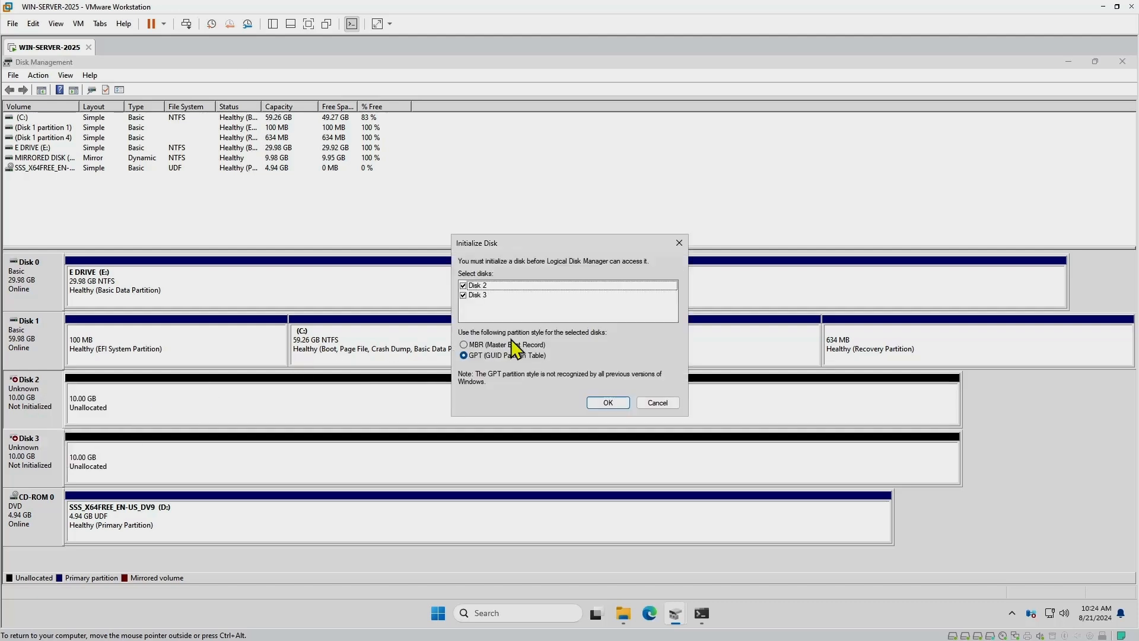
click(476, 296)
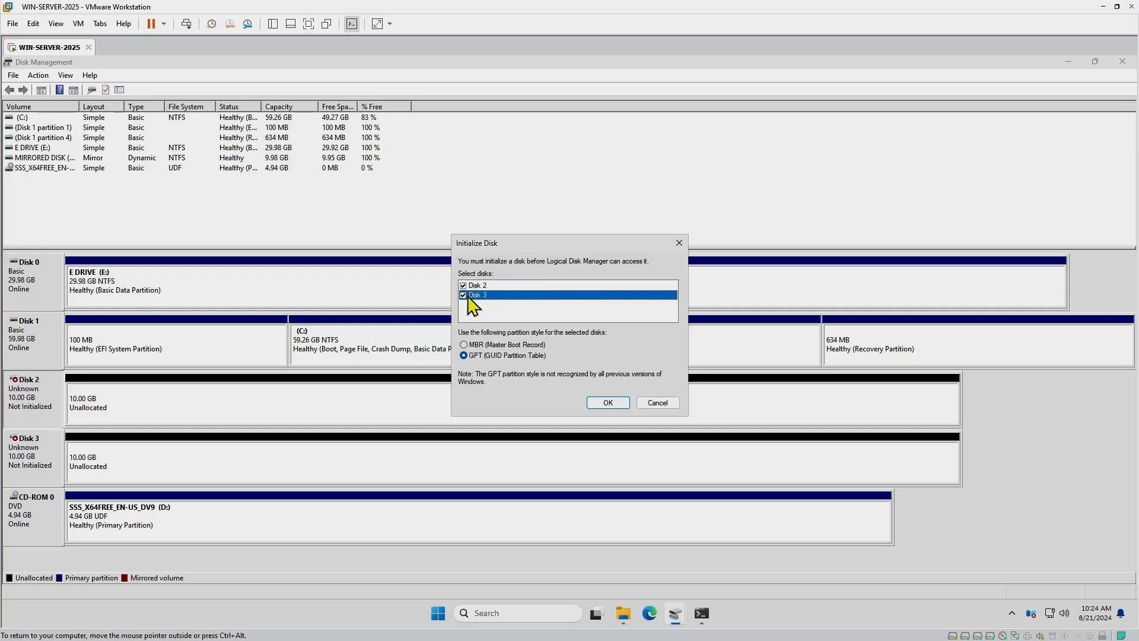
click(464, 295)
click(464, 296)
click(609, 404)
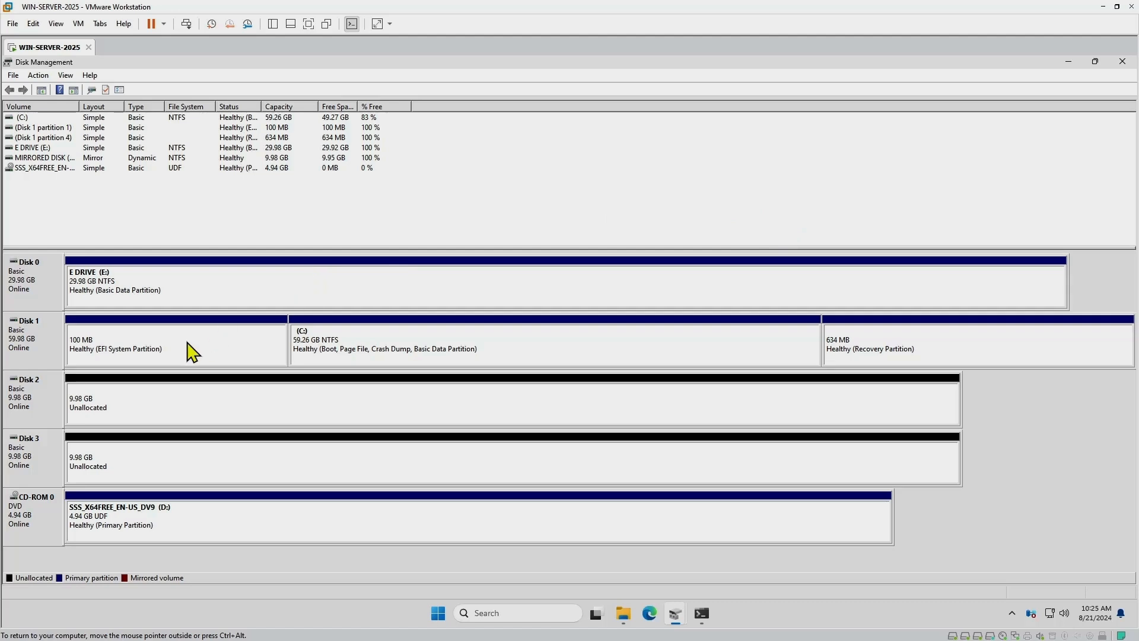
right_click(46, 400)
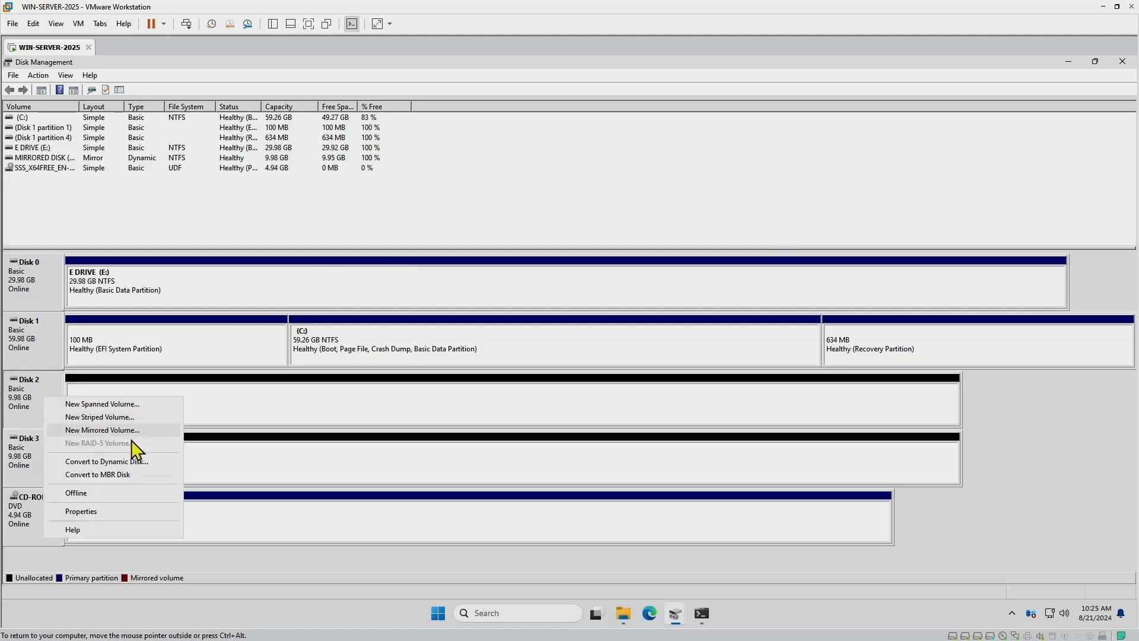
click(296, 406)
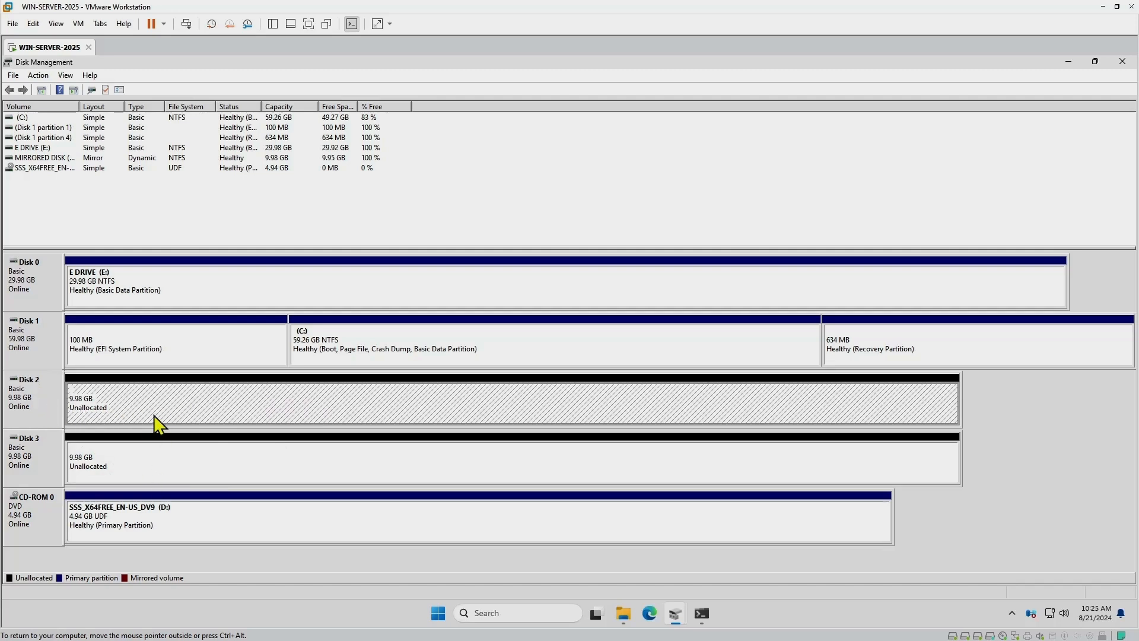
click(153, 466)
click(171, 404)
click(181, 462)
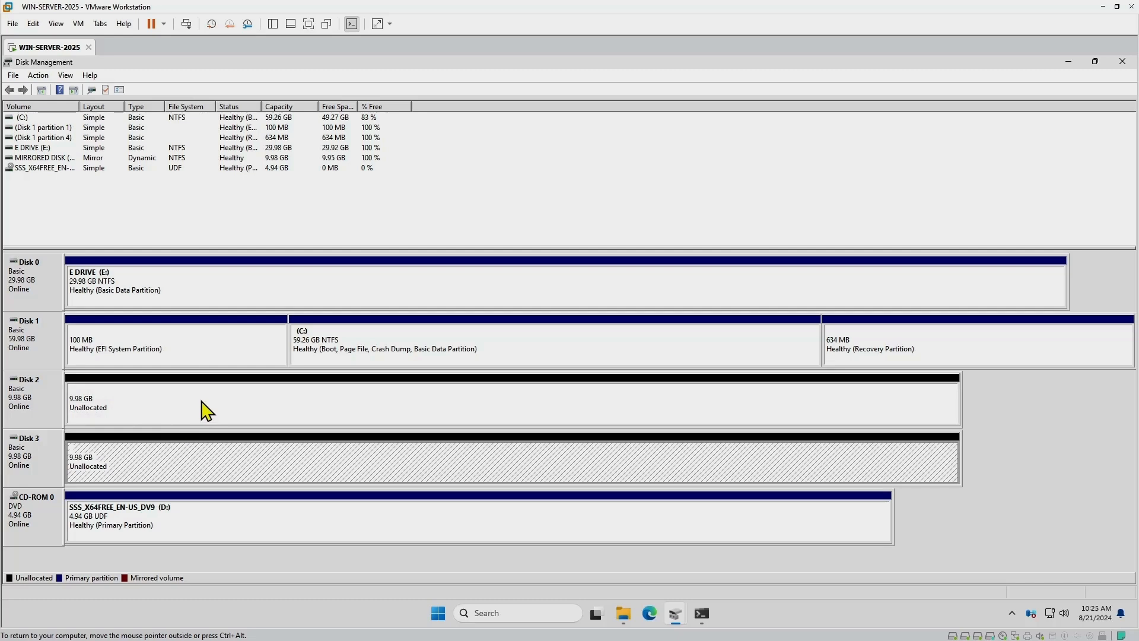
Start a new mirrored volume from the unallocated space of Disk 2 and add Disk 3 as its second disk
right_click(129, 405)
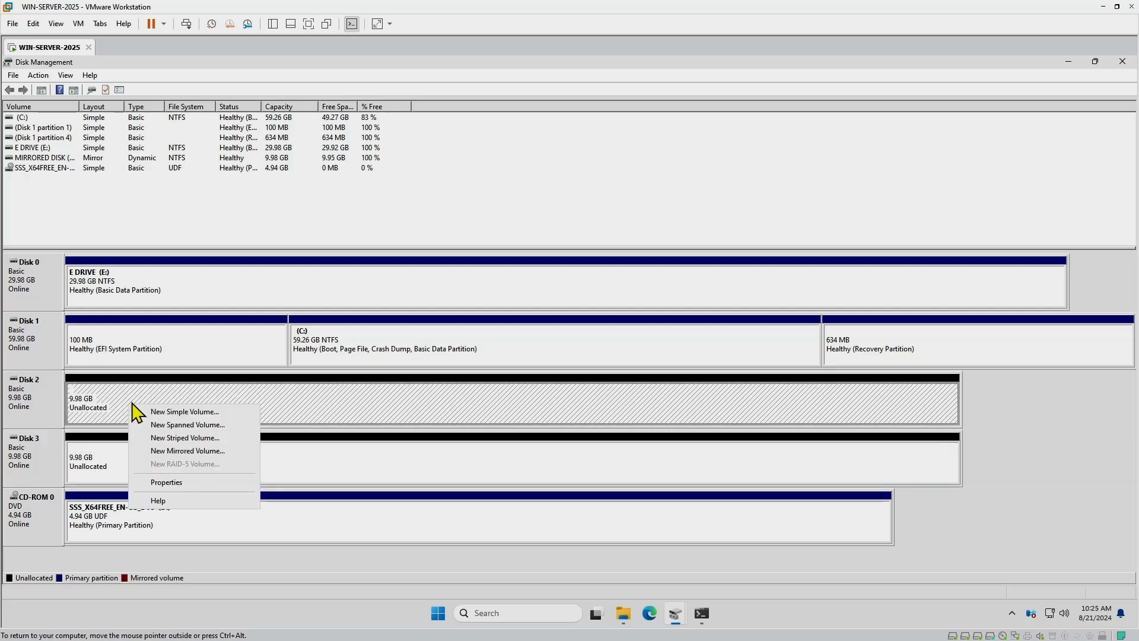
click(198, 452)
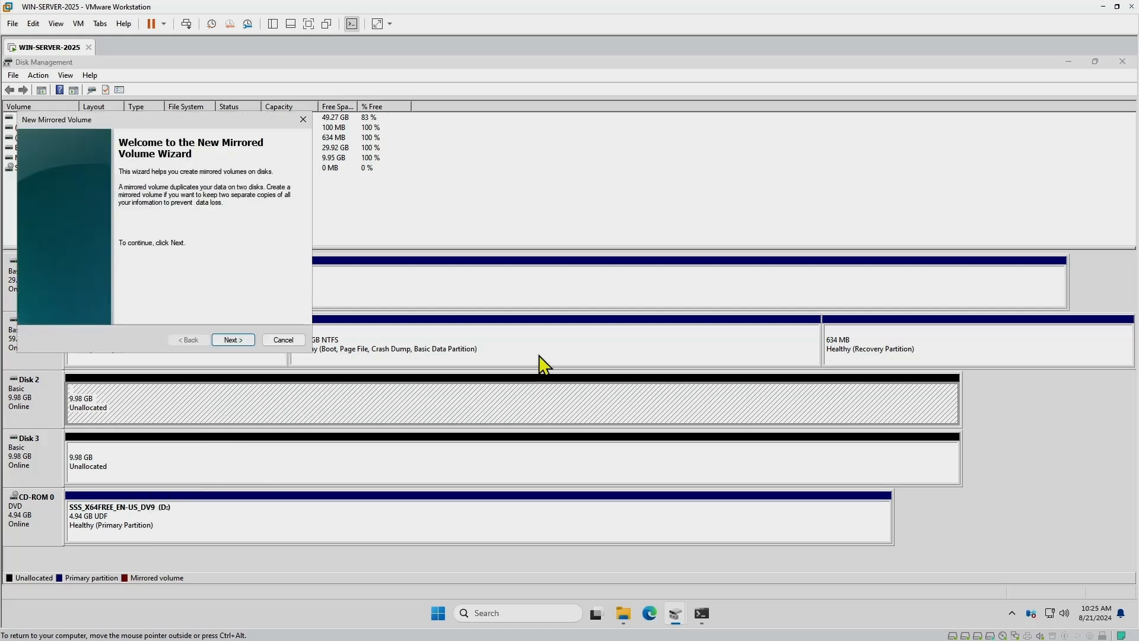
click(233, 339)
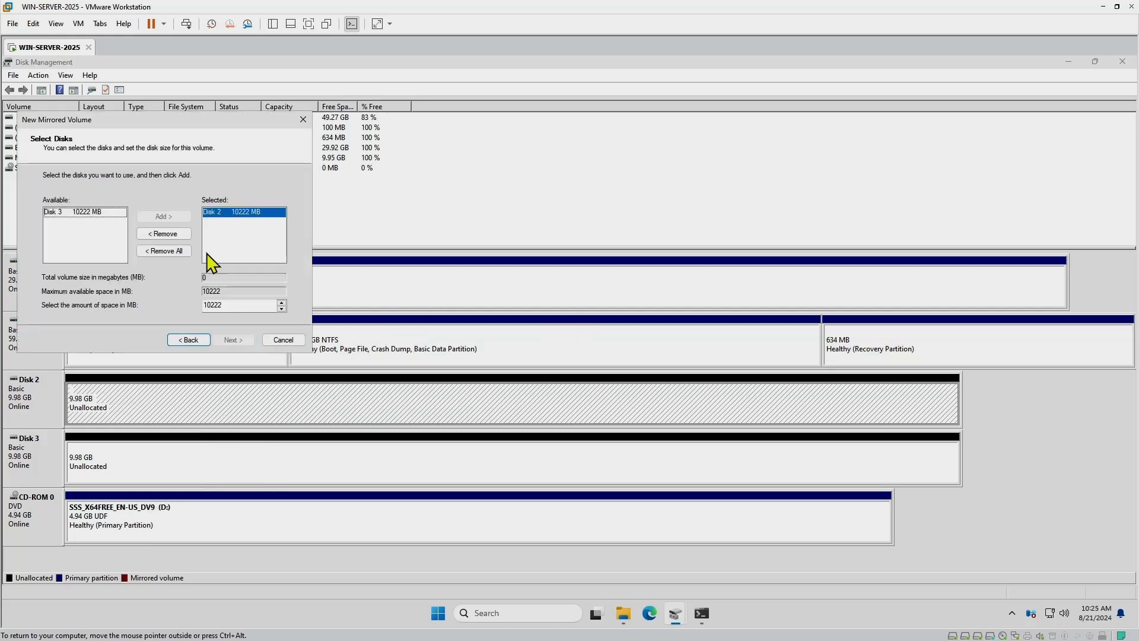
click(53, 212)
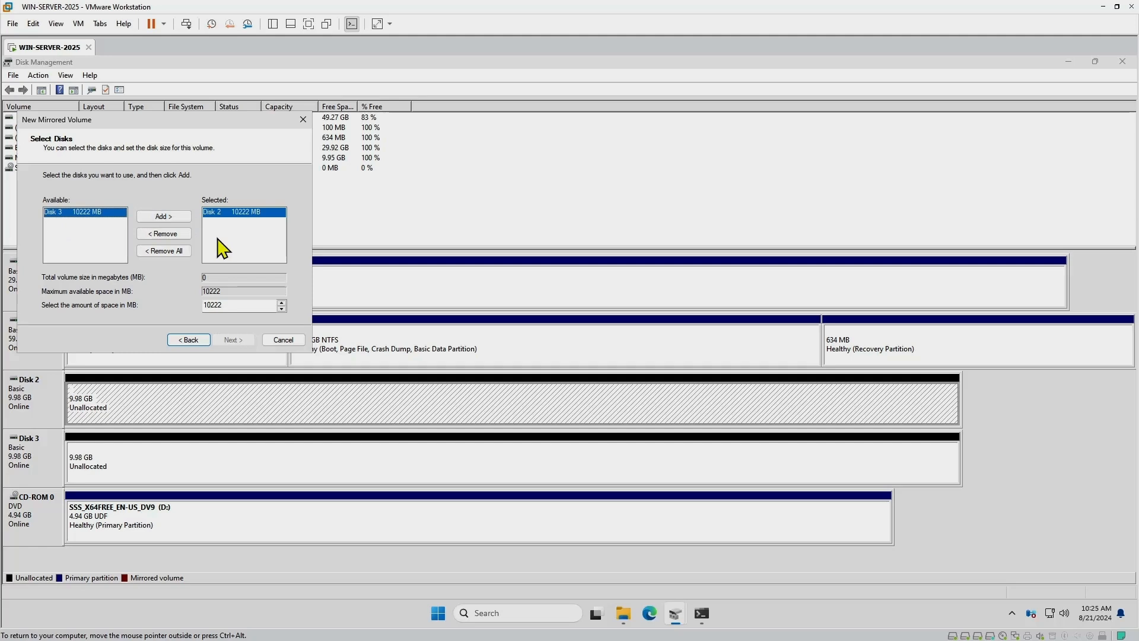
click(161, 216)
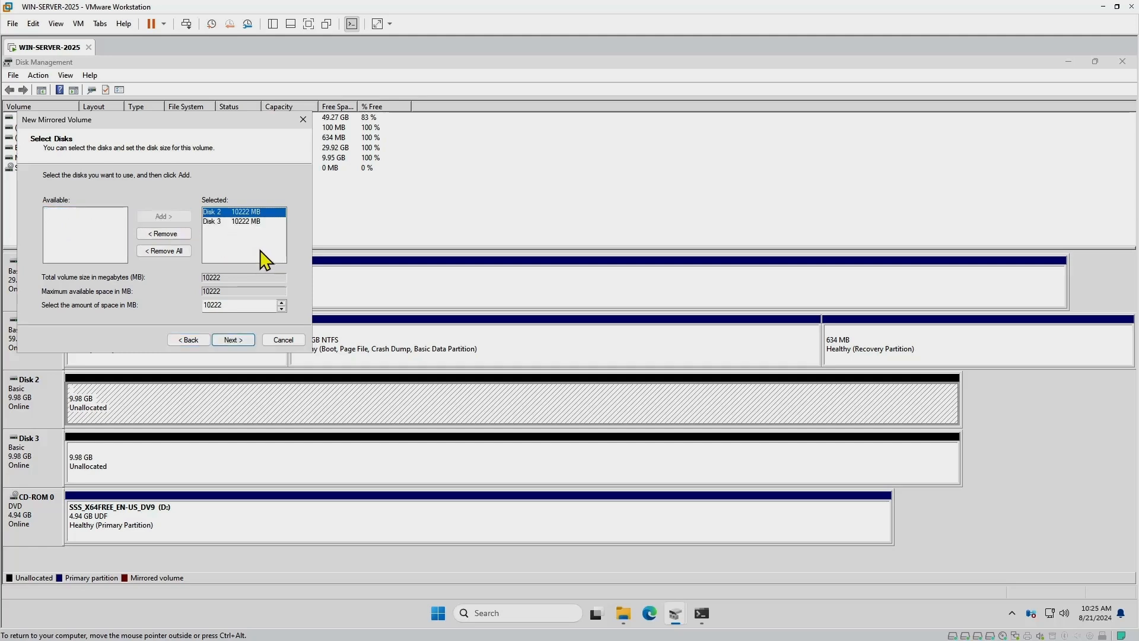
click(231, 223)
drag(228, 212, 224, 220)
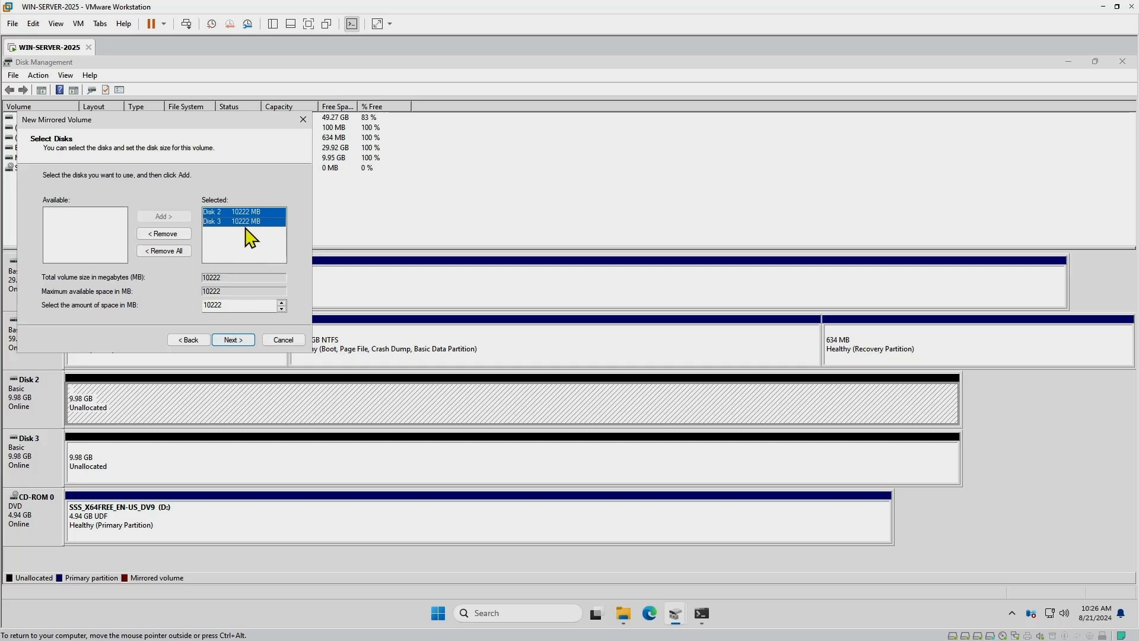
click(235, 340)
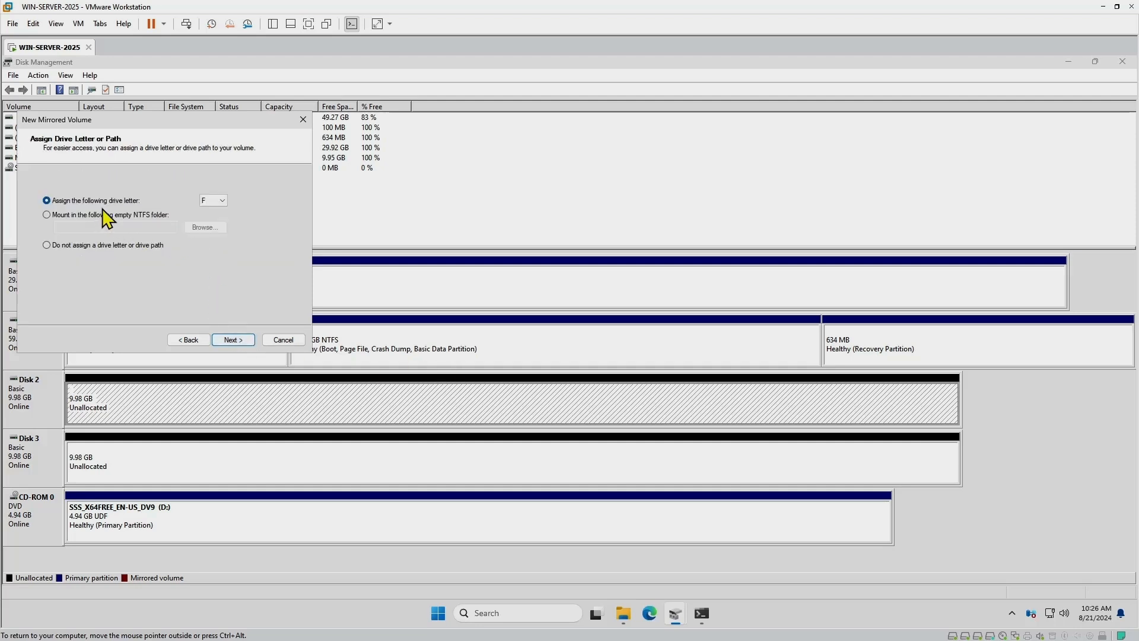
Assign drive letter M to the new mirrored volume
click(219, 202)
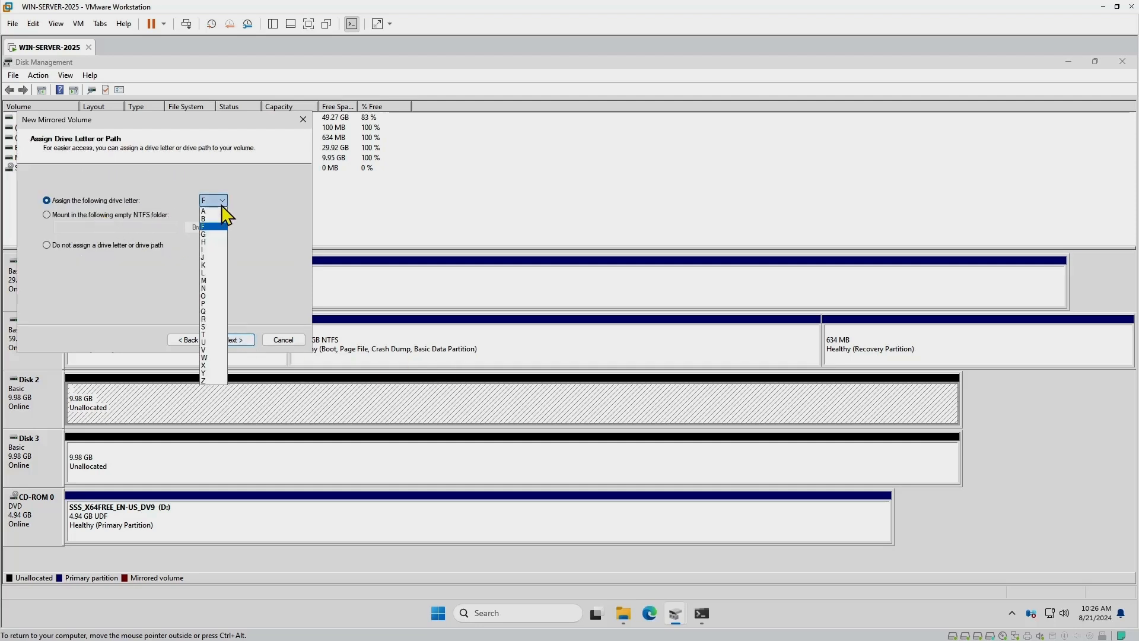
click(214, 281)
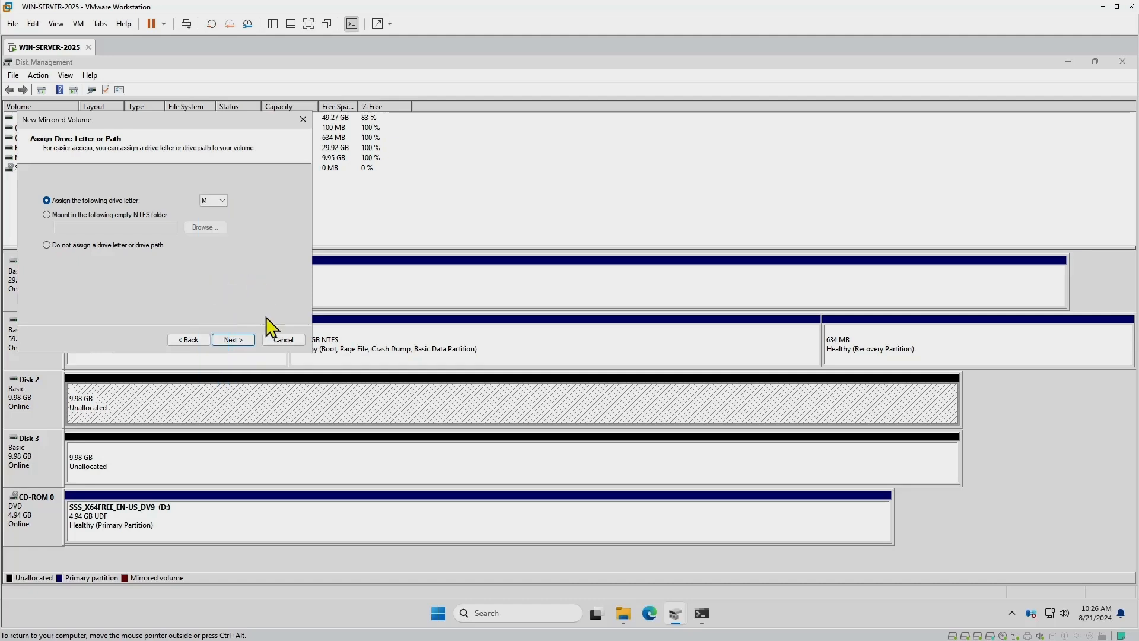
click(247, 335)
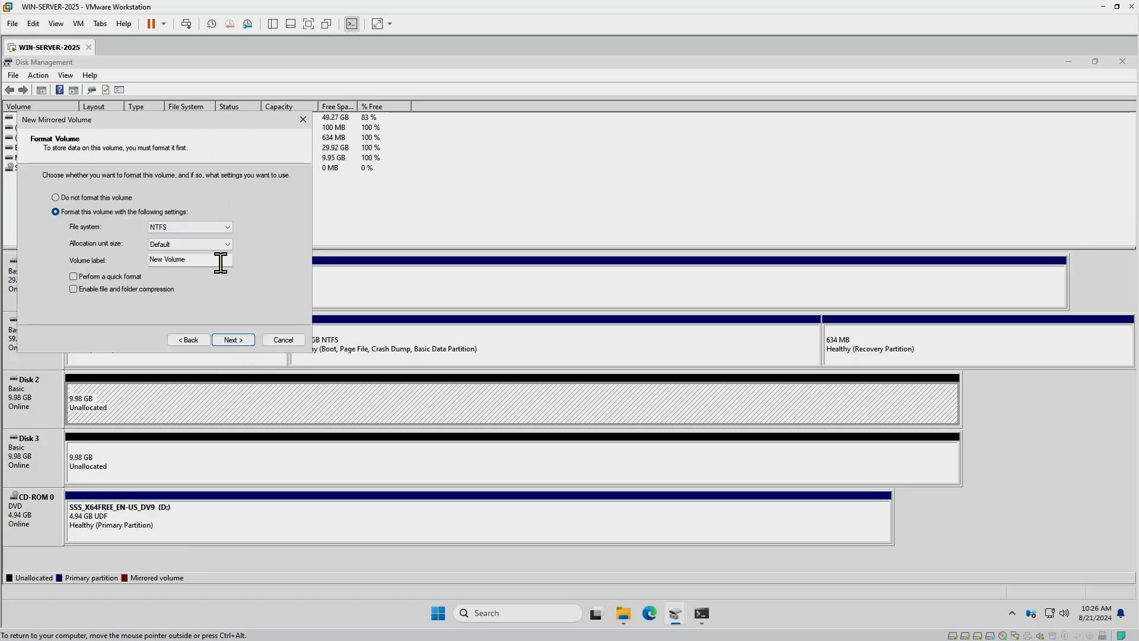
Complete the mirrored volume setup with the label MIRRORED DISK and quick format, but decline the conversion to dynamic disks
drag(221, 259, 122, 259)
text(MIRRORED DISK)
click(109, 277)
click(233, 342)
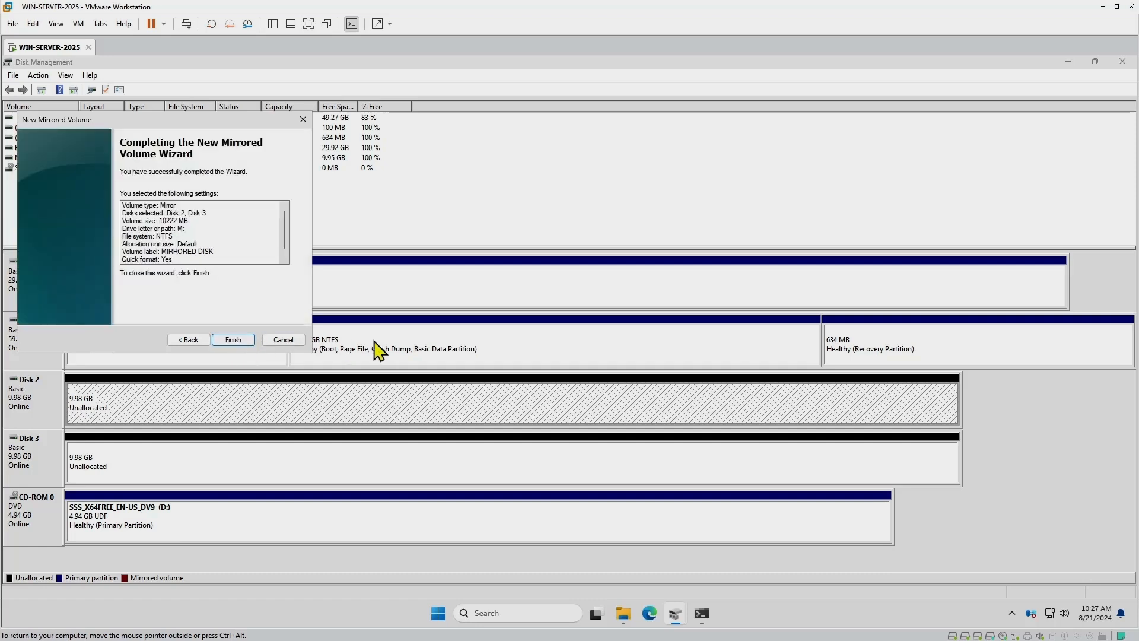
click(233, 340)
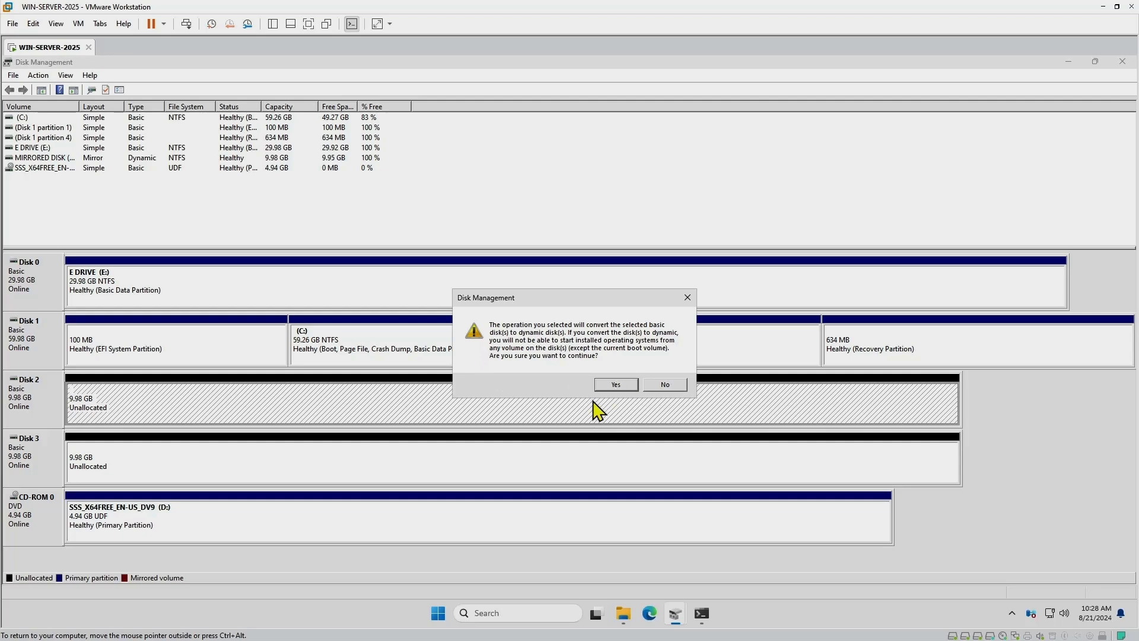
click(679, 386)
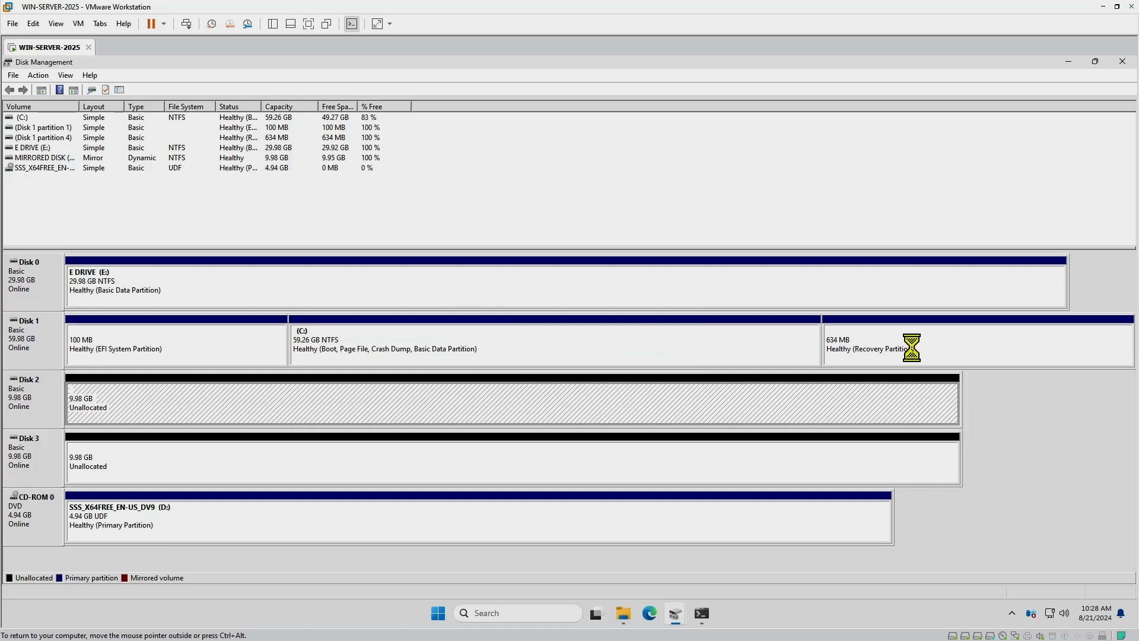
Convert only Disk 2 to a dynamic disk
right_click(29, 409)
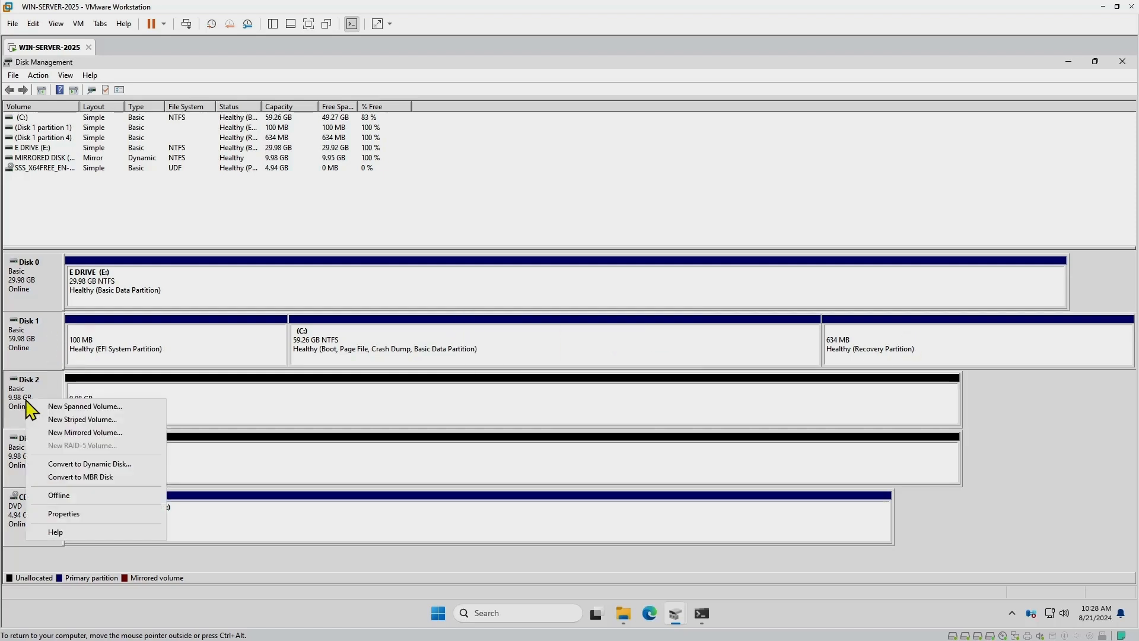
click(99, 467)
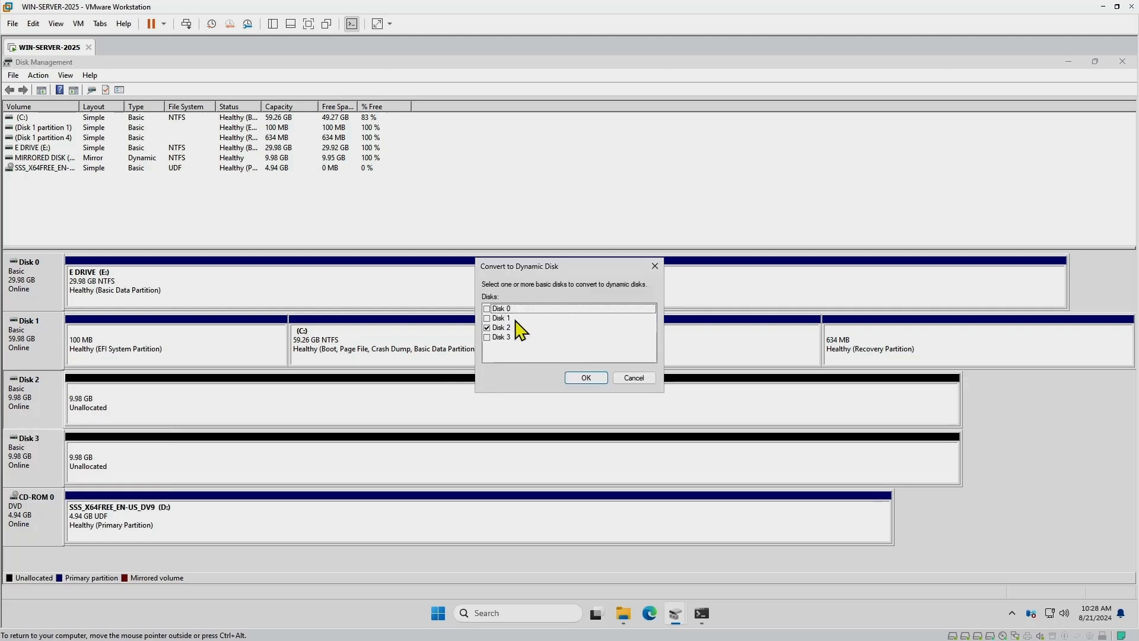
click(499, 337)
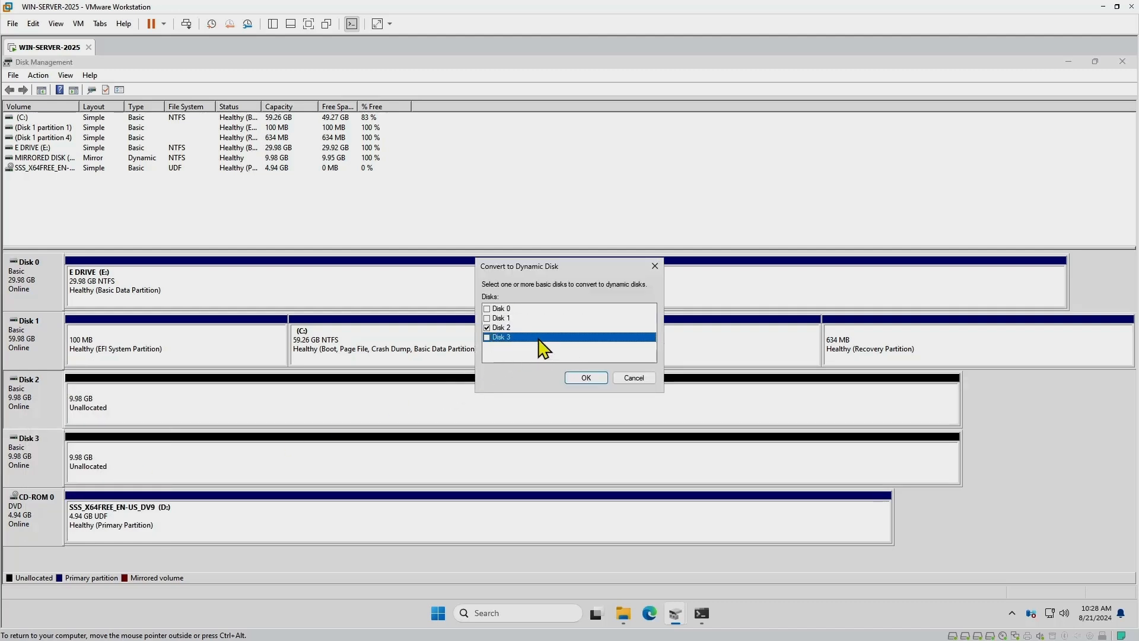
click(487, 337)
click(487, 328)
click(487, 337)
click(487, 328)
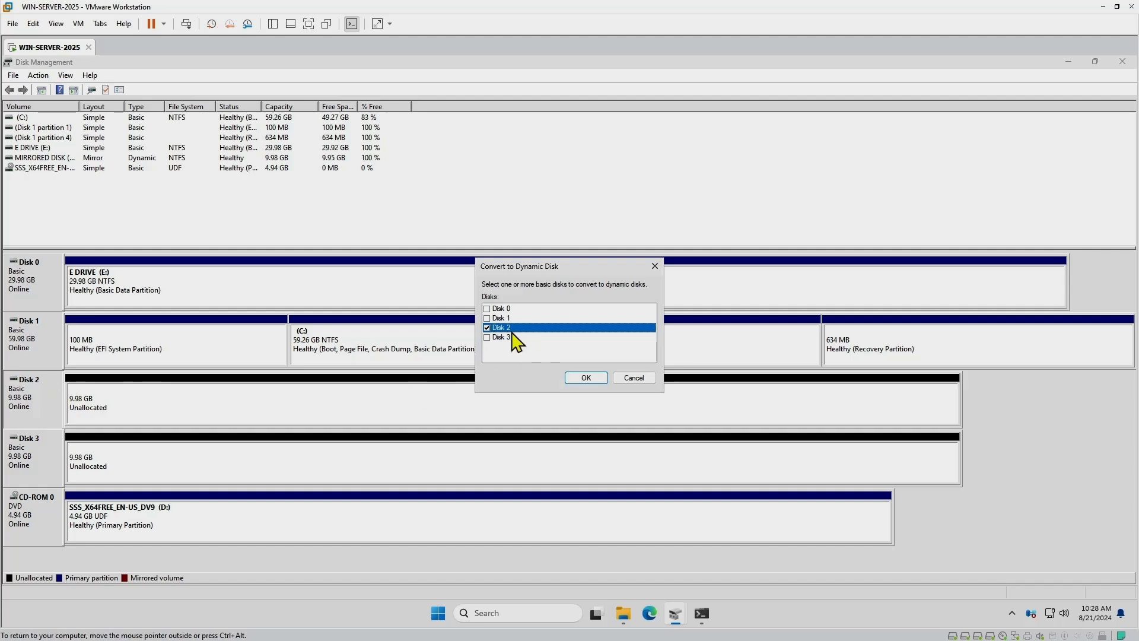
click(586, 378)
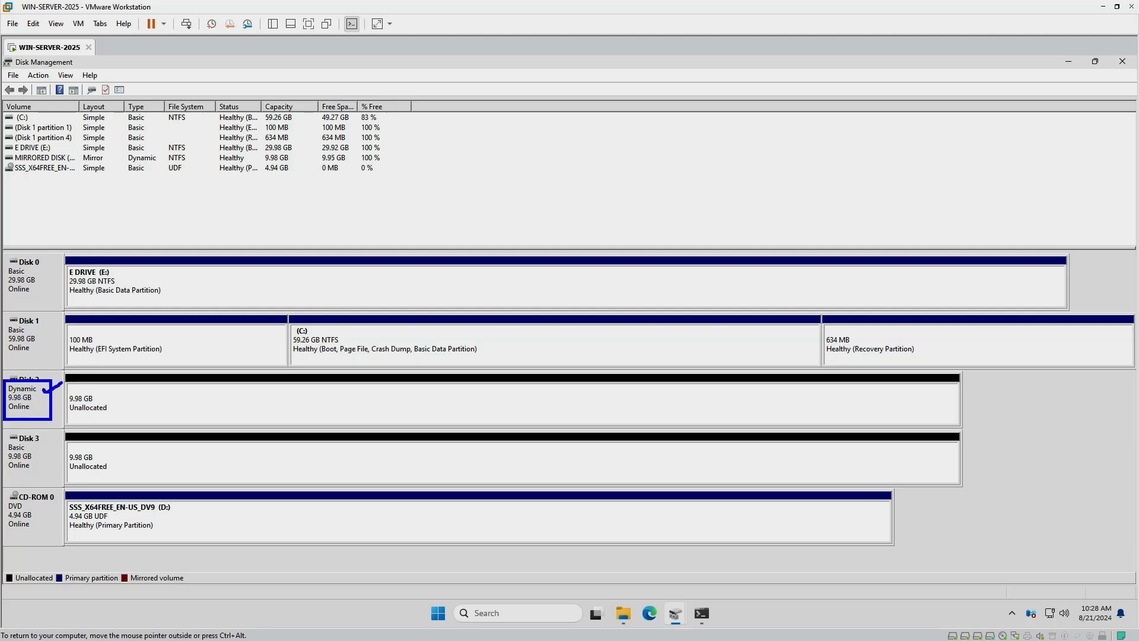
Convert Disk 3 to a dynamic disk
right_click(42, 454)
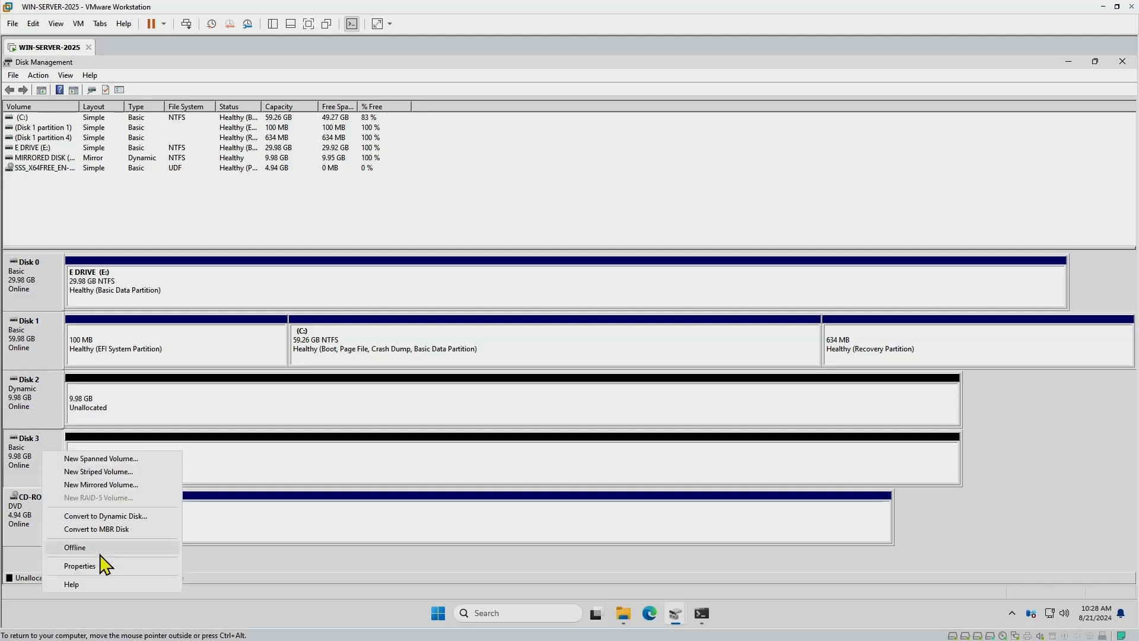
click(124, 516)
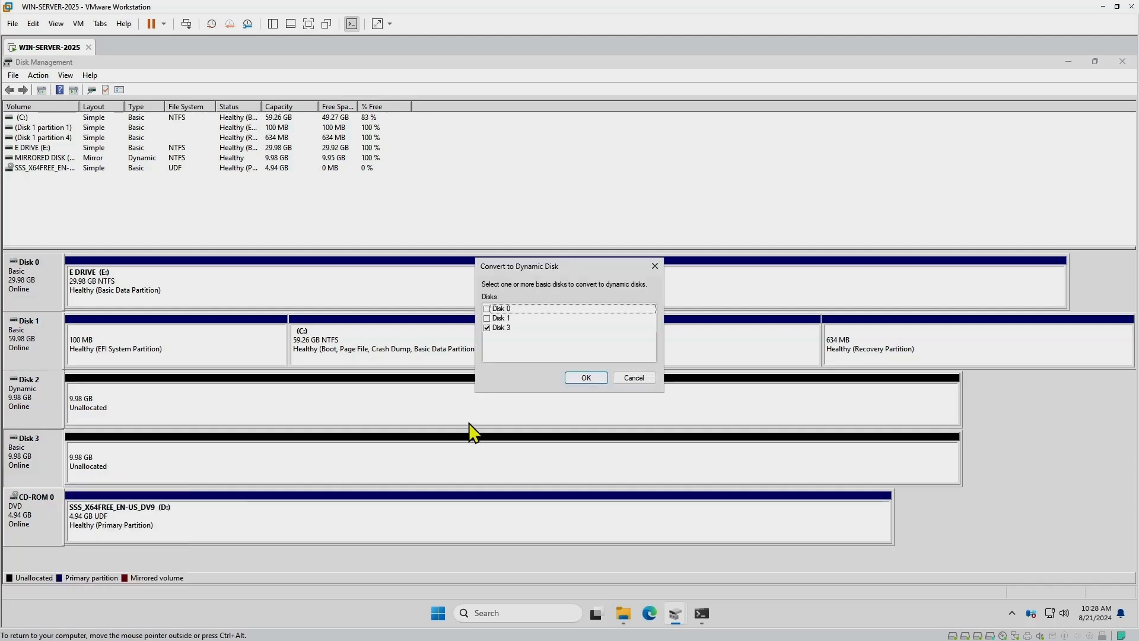
click(579, 382)
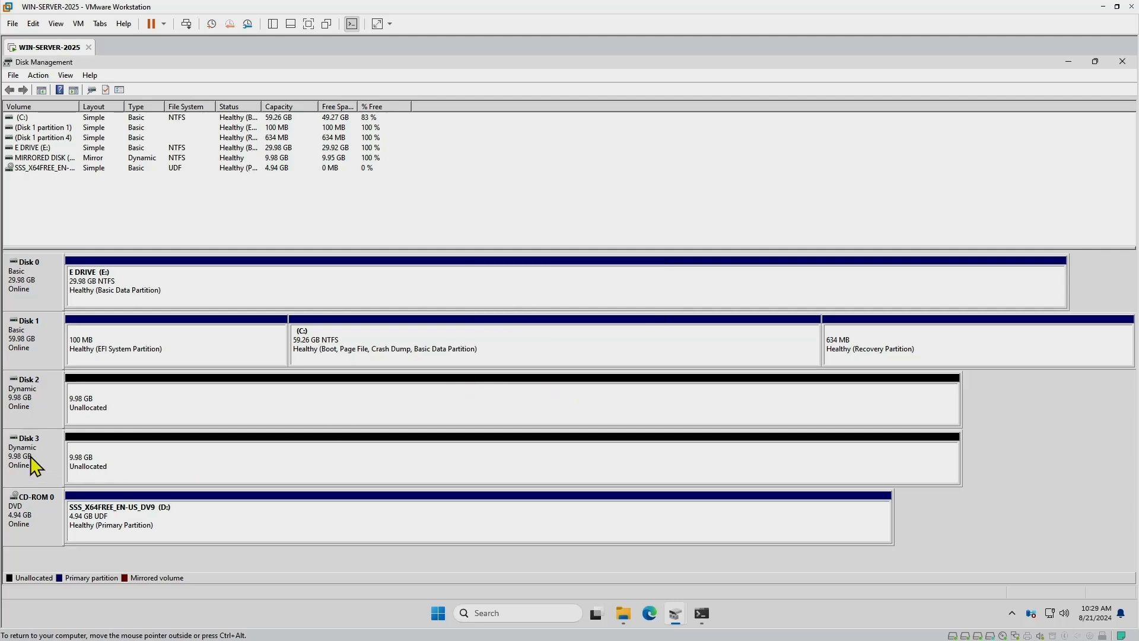
click(170, 397)
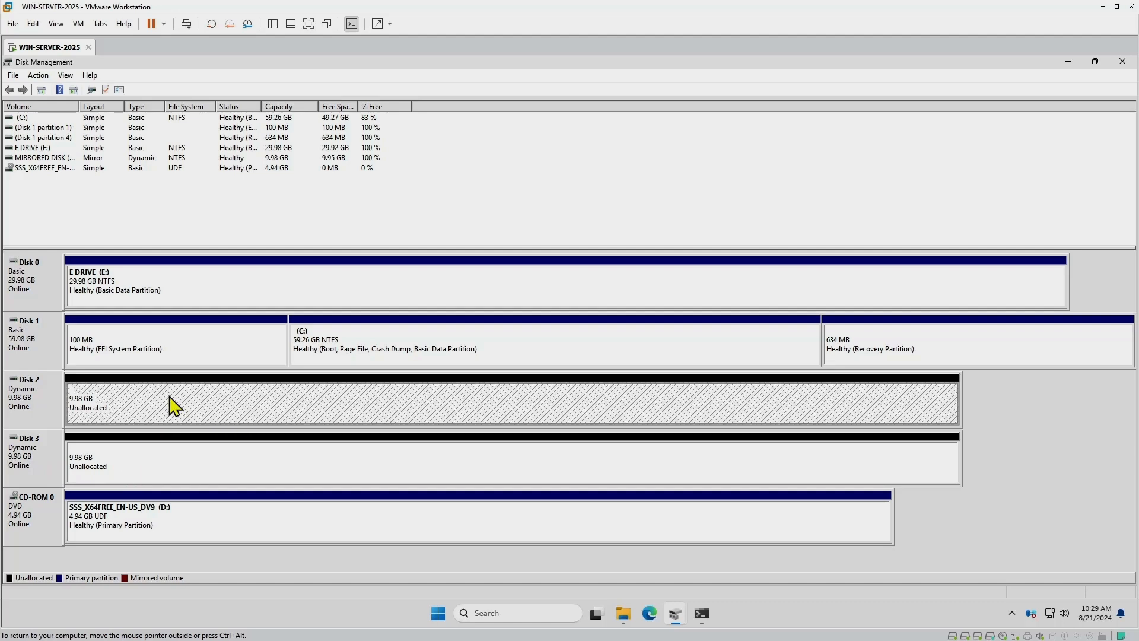
right_click(171, 405)
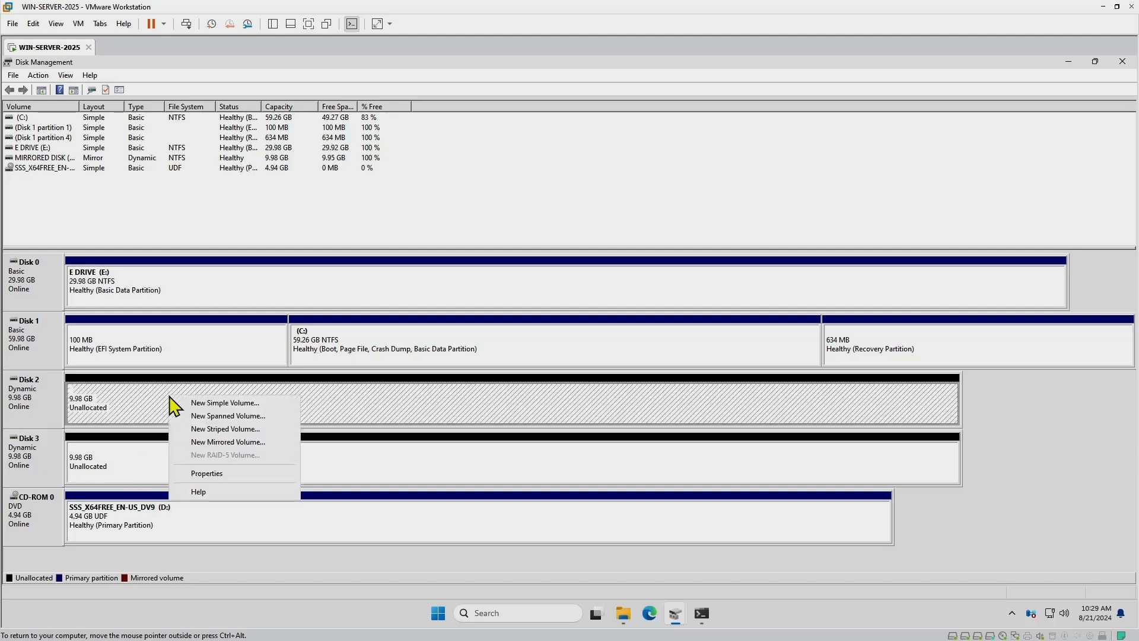
click(225, 443)
click(236, 337)
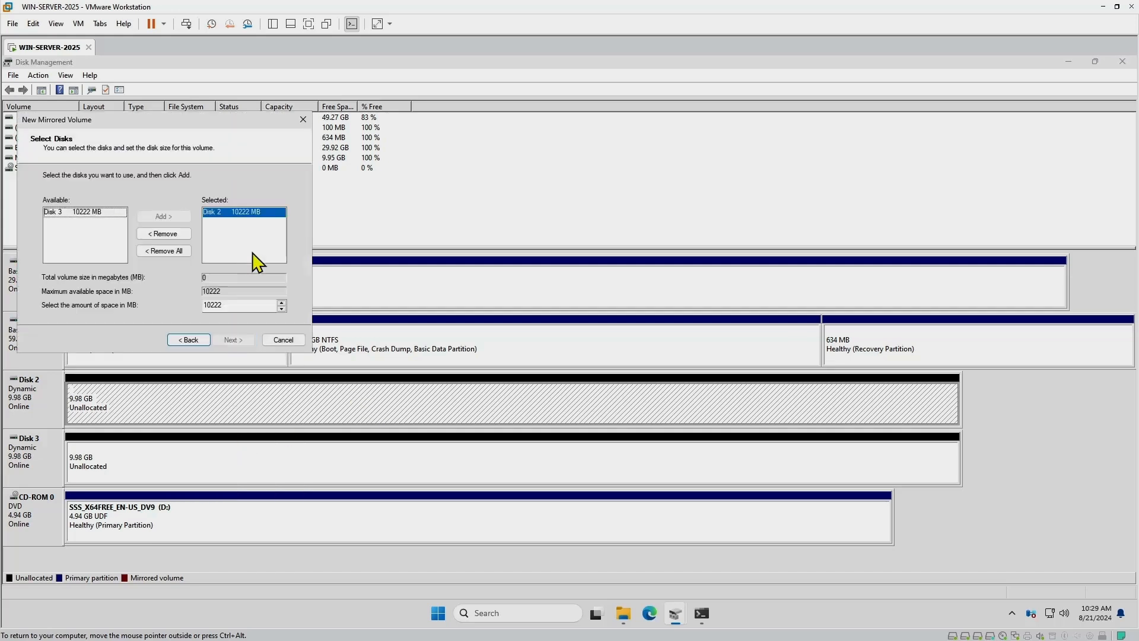
click(73, 212)
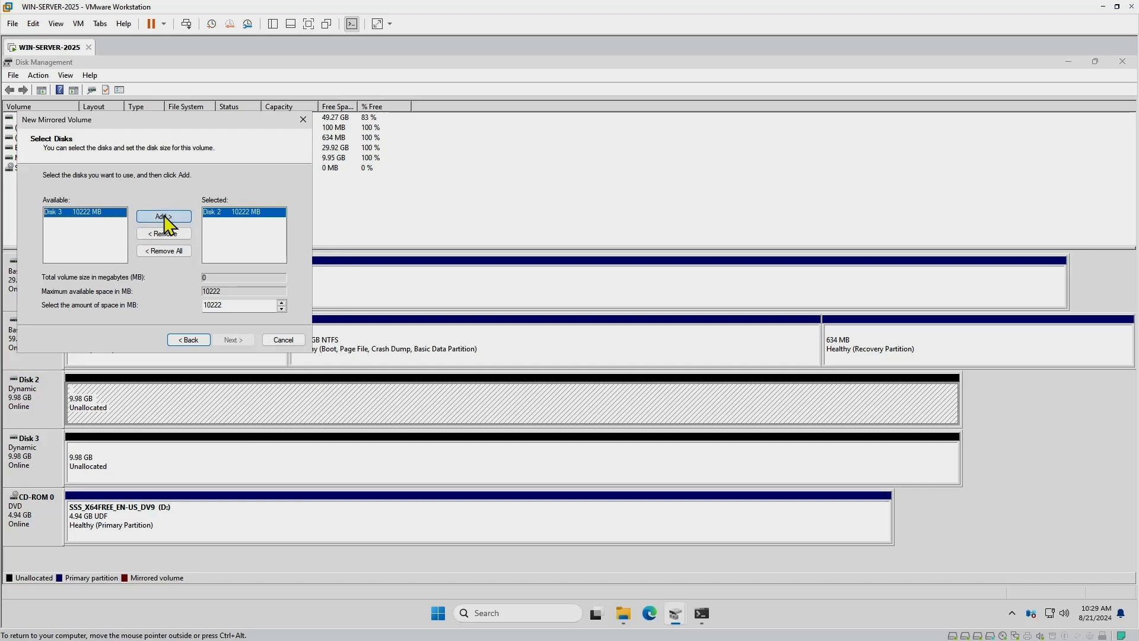
click(164, 217)
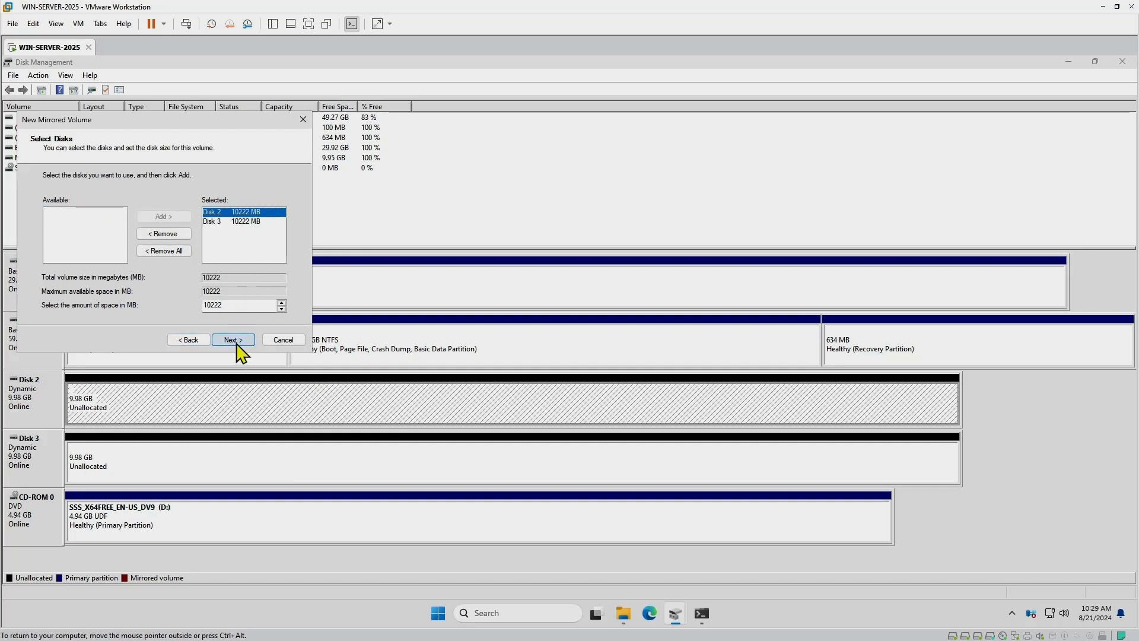
click(248, 250)
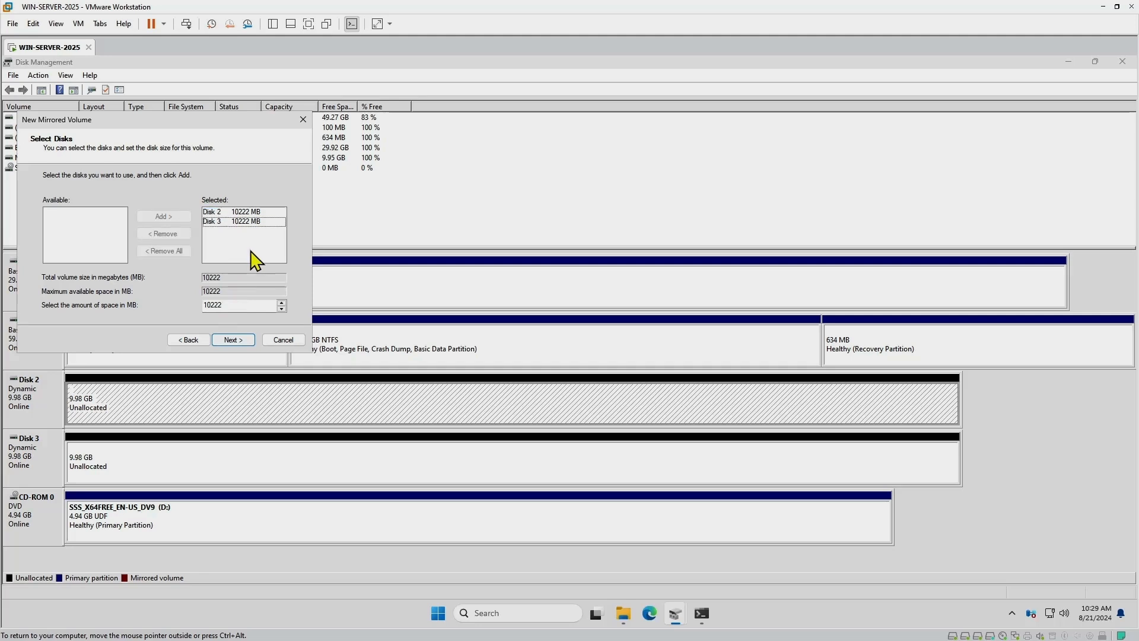
click(221, 214)
ctrl+click(220, 222)
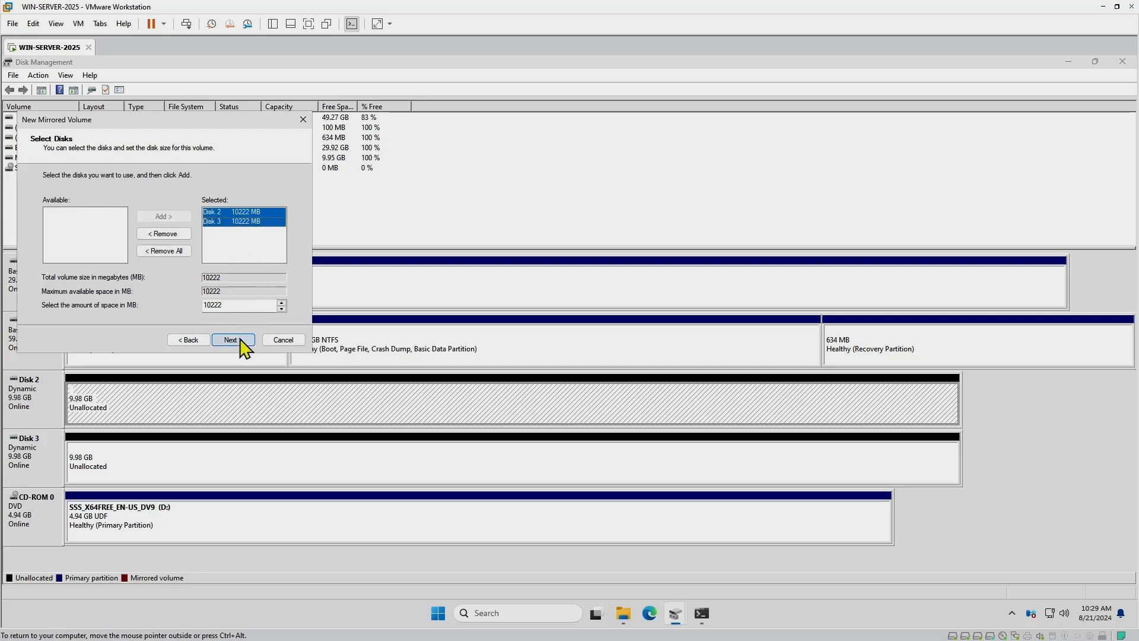
click(242, 341)
click(219, 201)
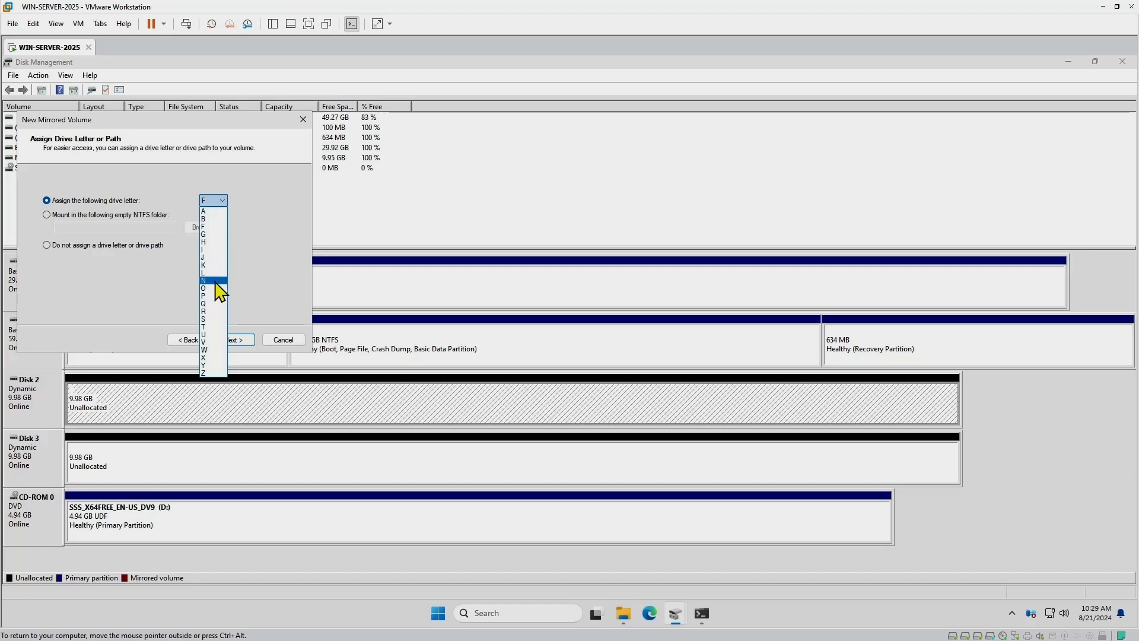
click(270, 245)
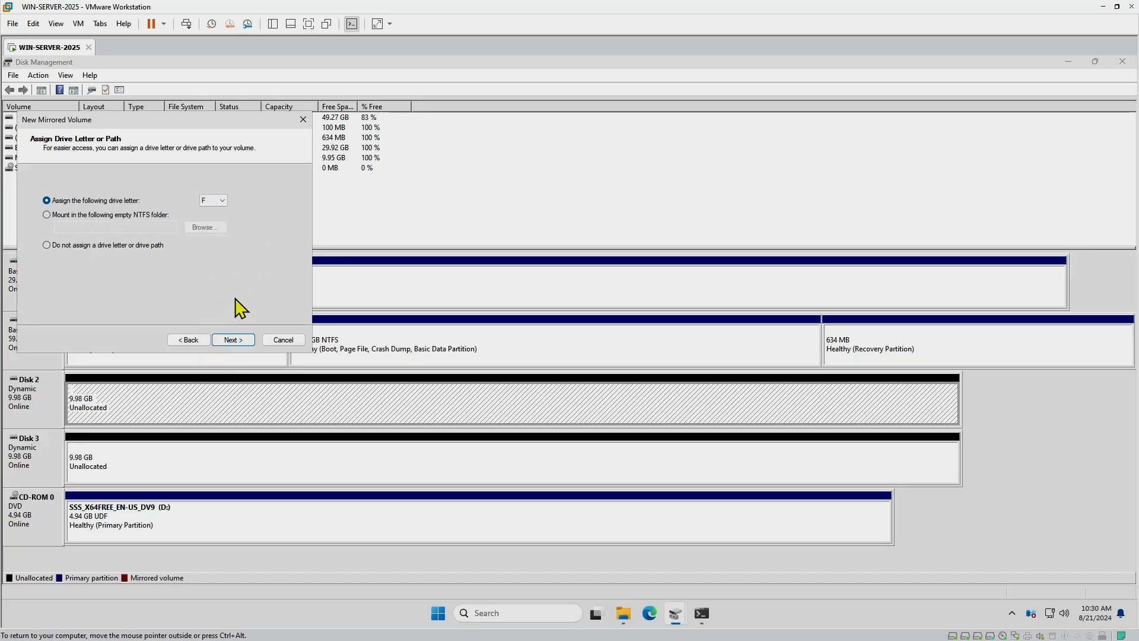
click(280, 341)
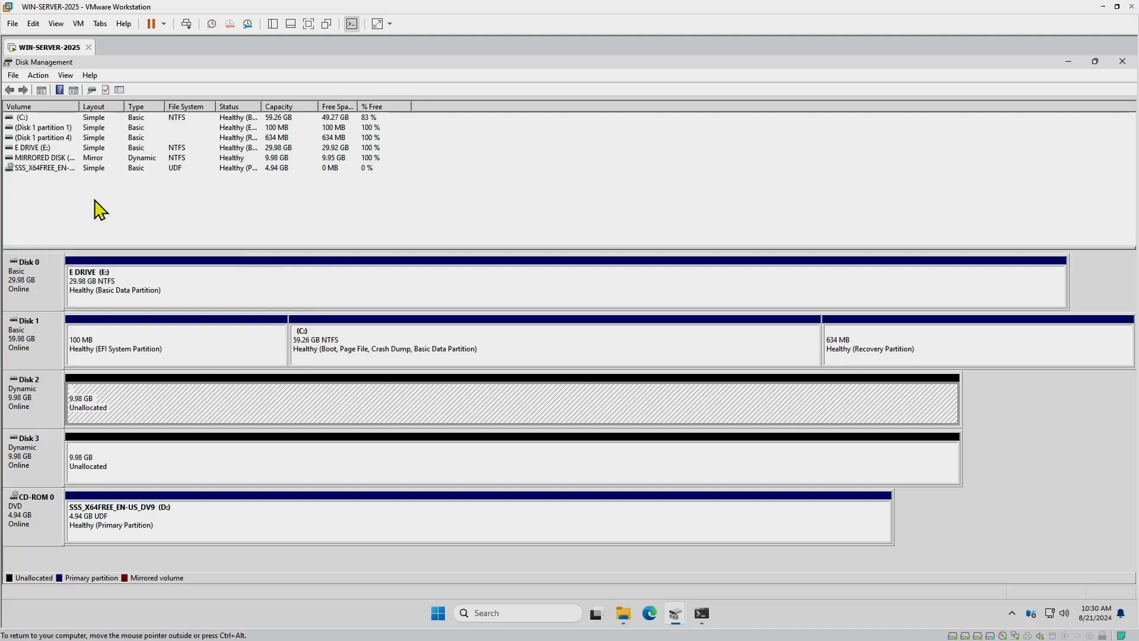
Rescan the disks and start a new mirrored volume on Disk 2's unallocated space, adding Disk 3 as the second member
click(38, 75)
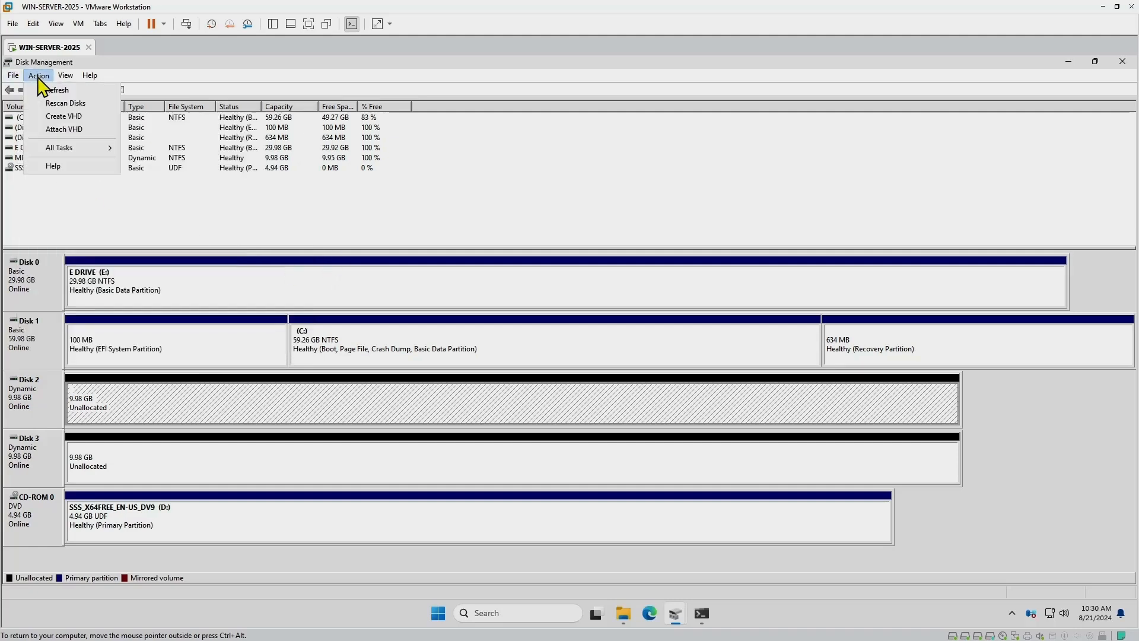
click(66, 104)
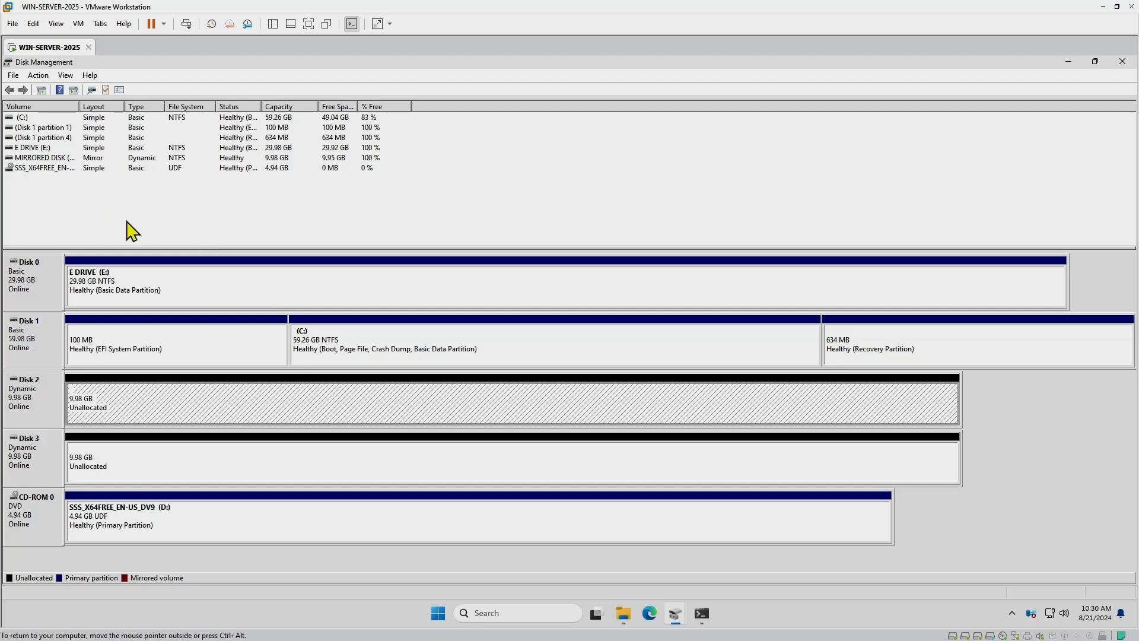
right_click(201, 408)
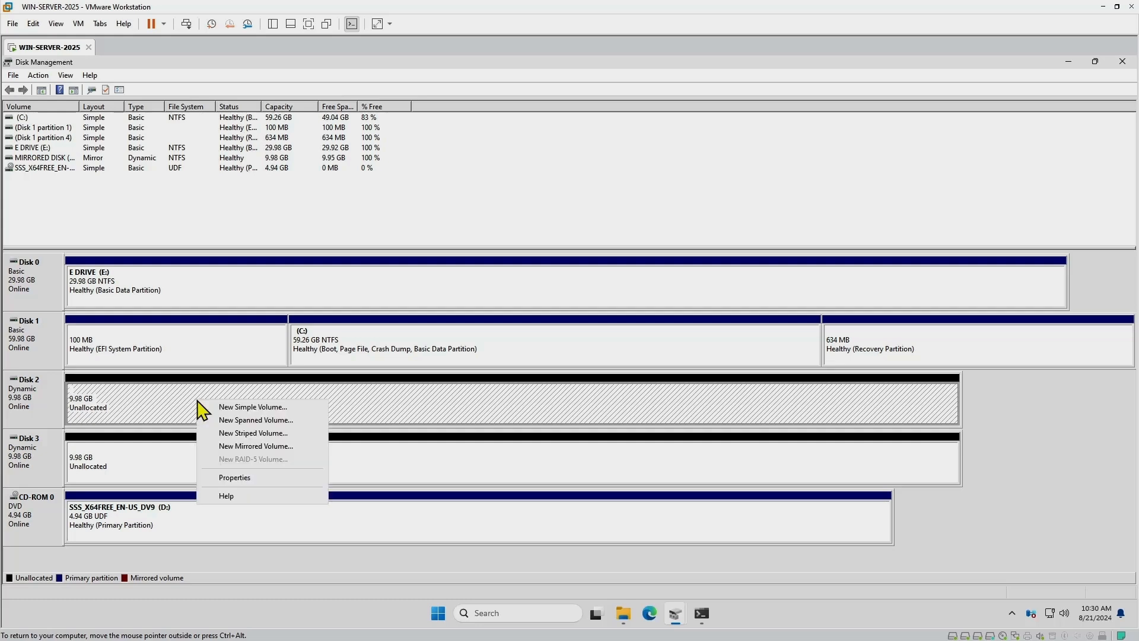
click(249, 446)
click(244, 342)
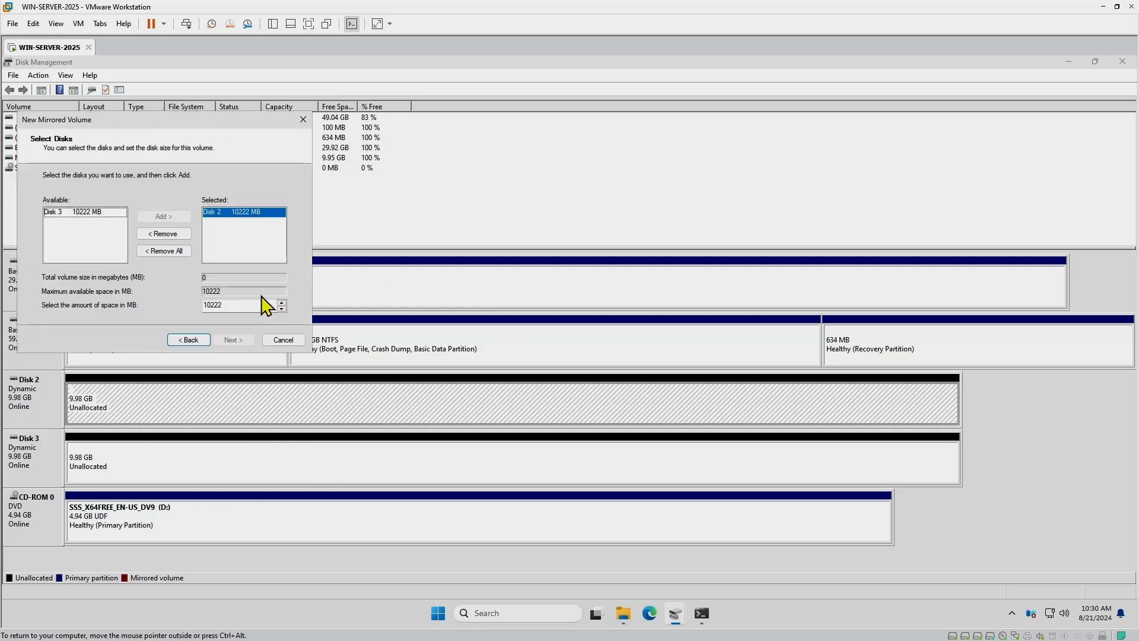
click(77, 213)
click(171, 218)
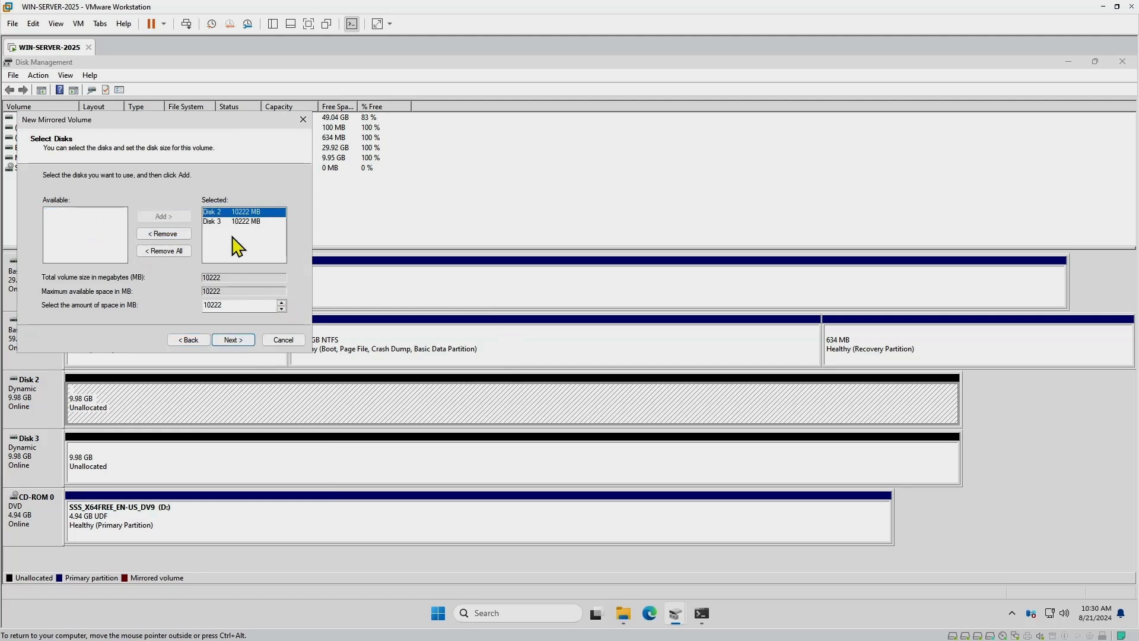
click(240, 238)
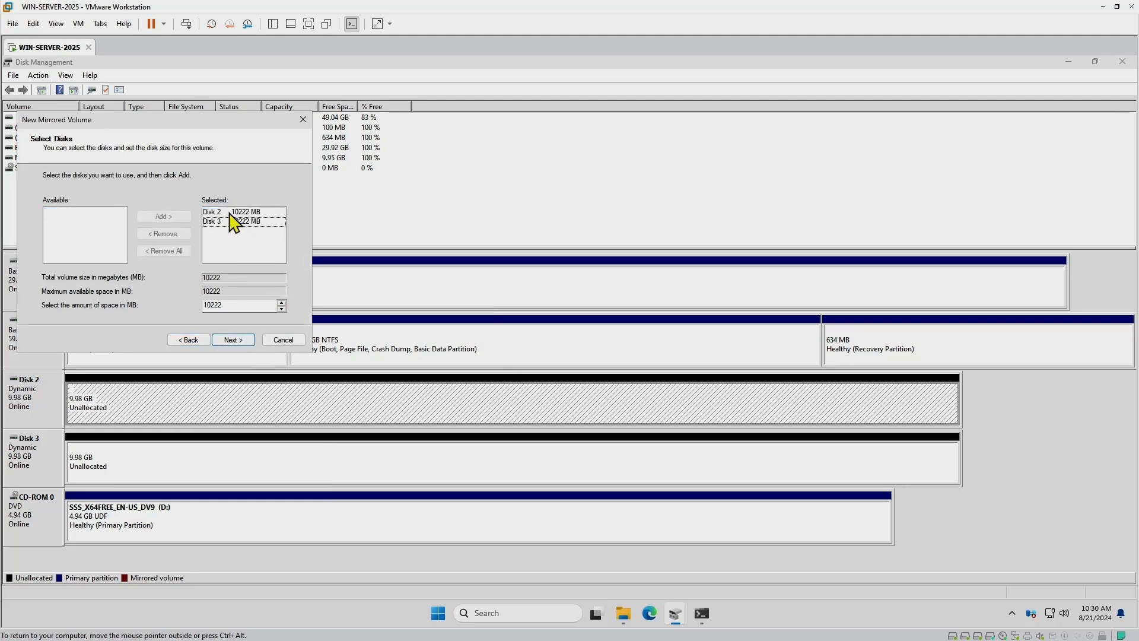
click(233, 223)
click(243, 340)
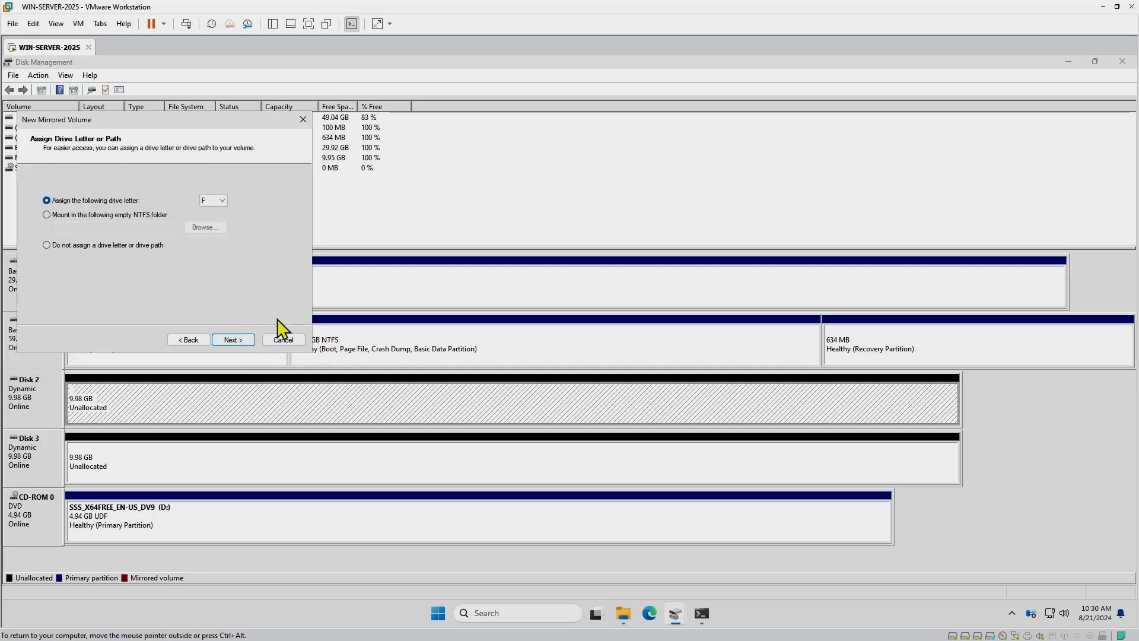
Assign drive letter M to the mirrored volume on Disk 2 and Disk 3
click(216, 202)
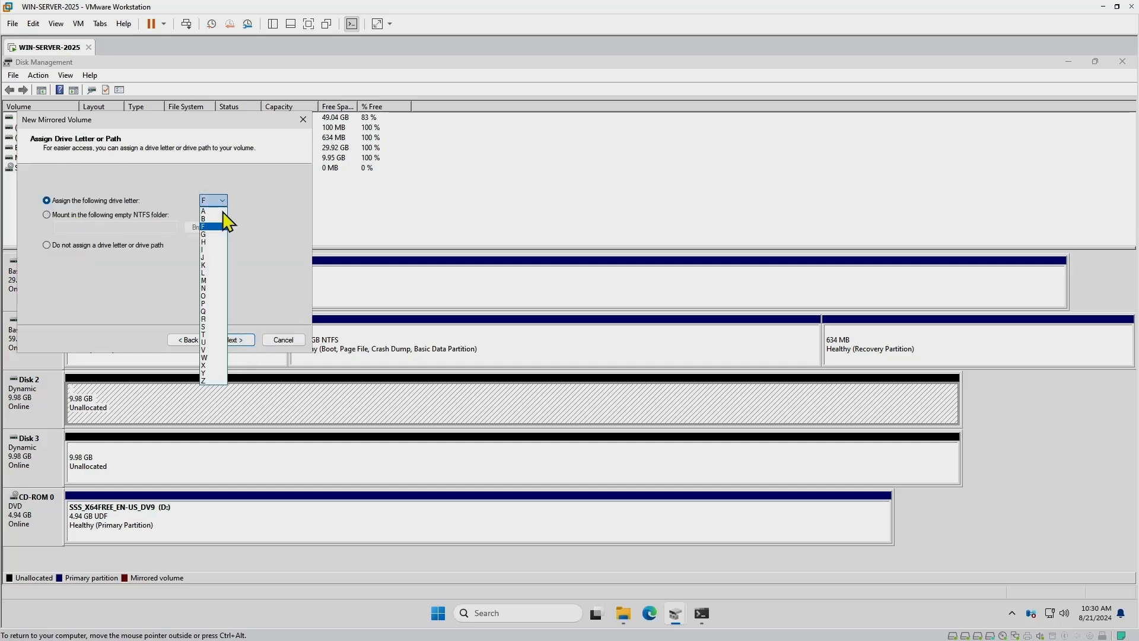
click(207, 281)
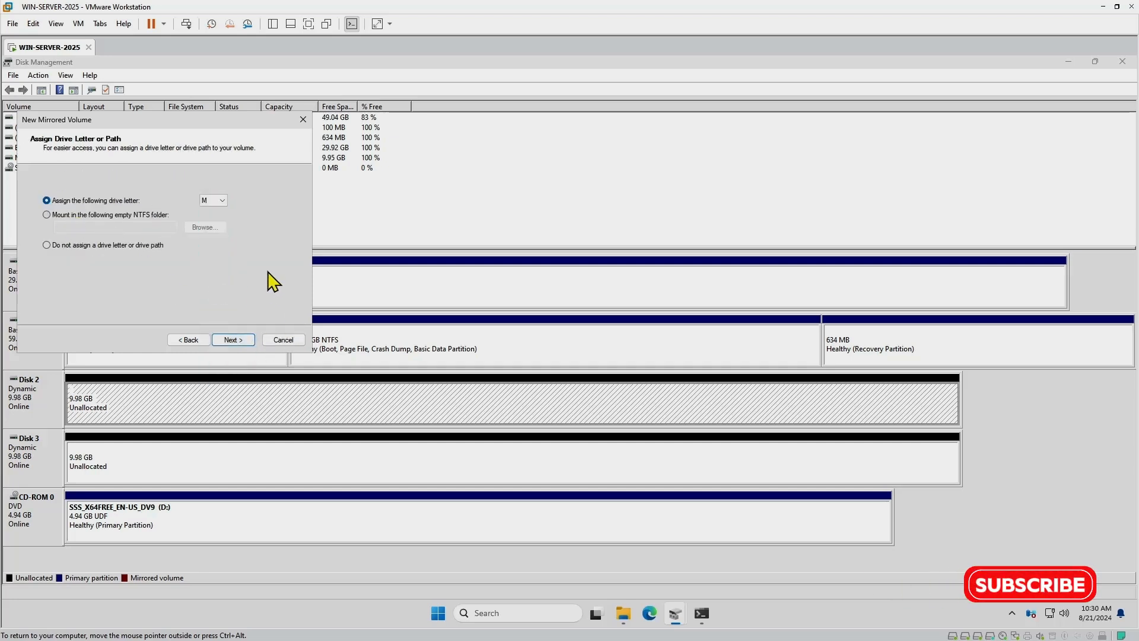
click(232, 341)
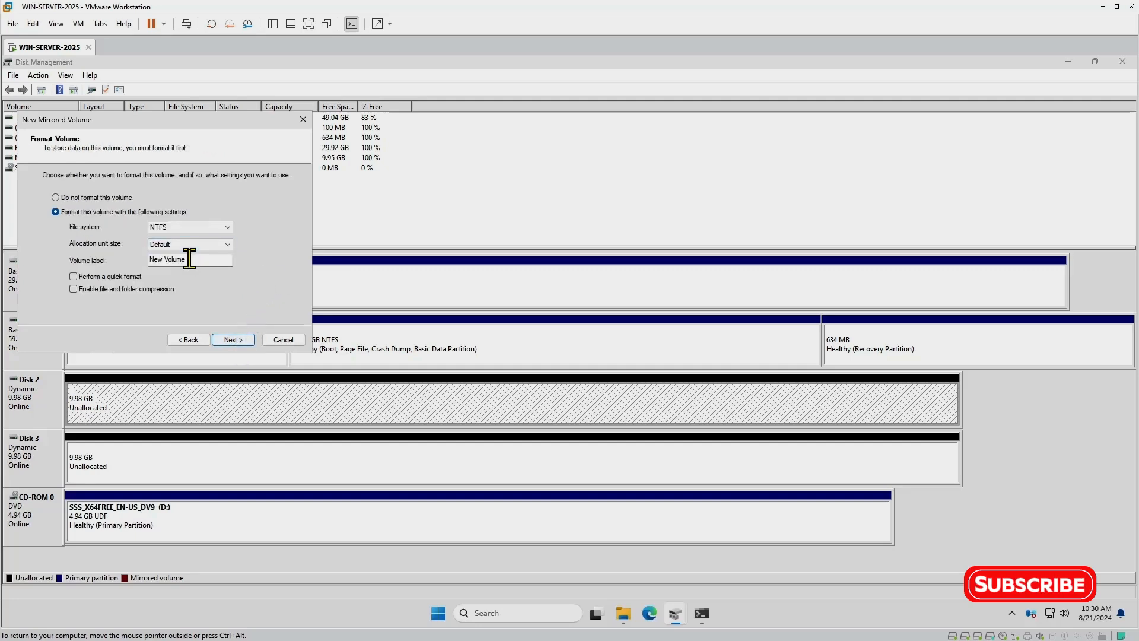
Label the volume MIRRORED DISK, enable quick format and finish creating the mirrored volume
text(MIRRORED DISK)
click(116, 276)
click(235, 340)
click(237, 340)
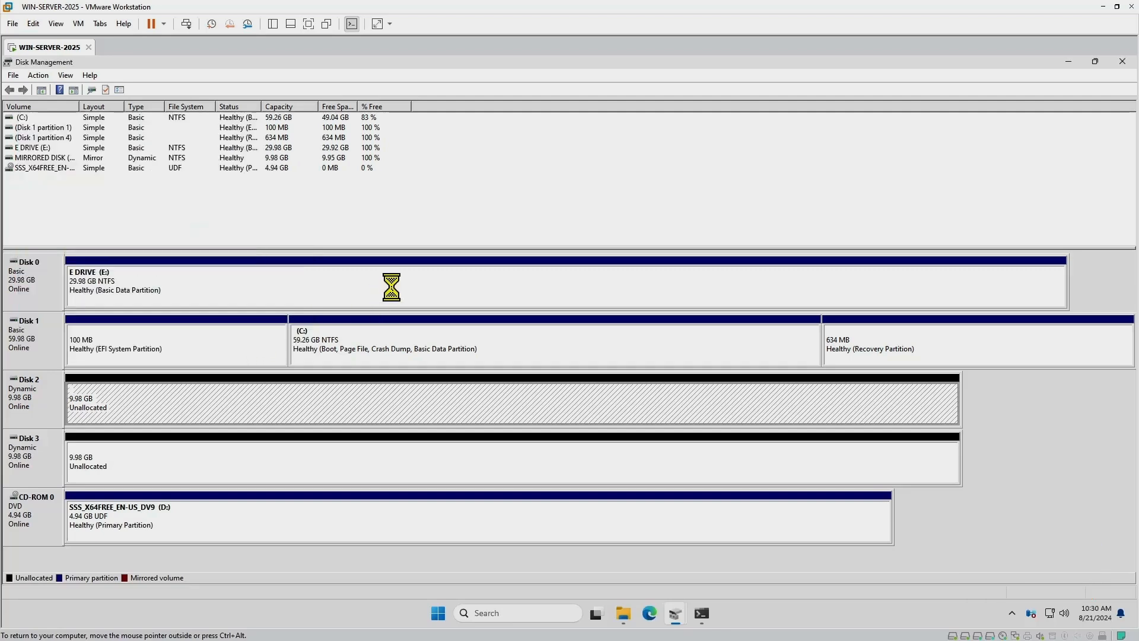